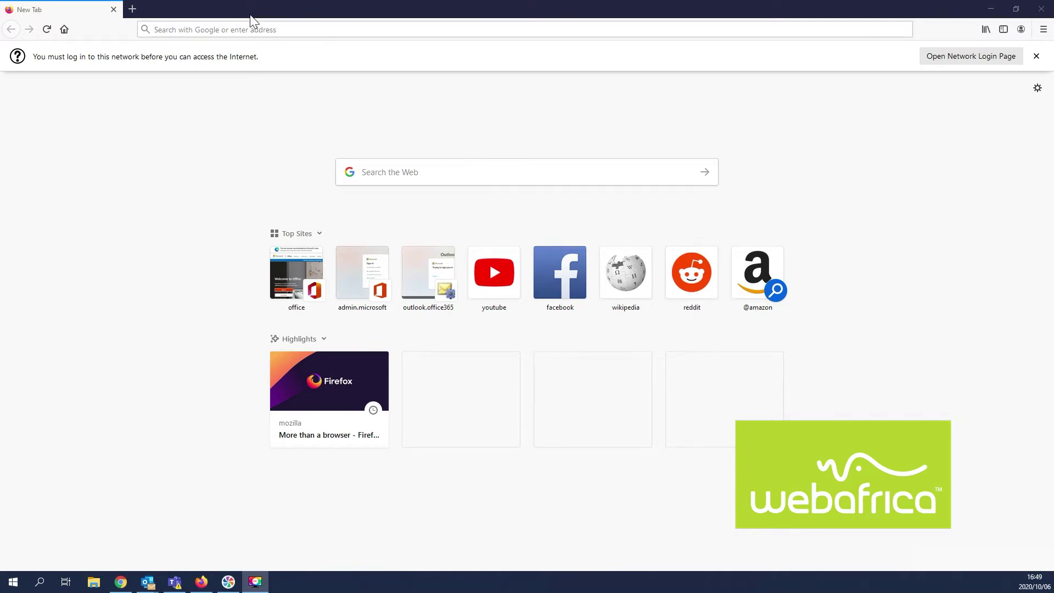
# Step: Load the router admin page at 192.168.8.1 in Firefox
pyautogui.click(210, 31)
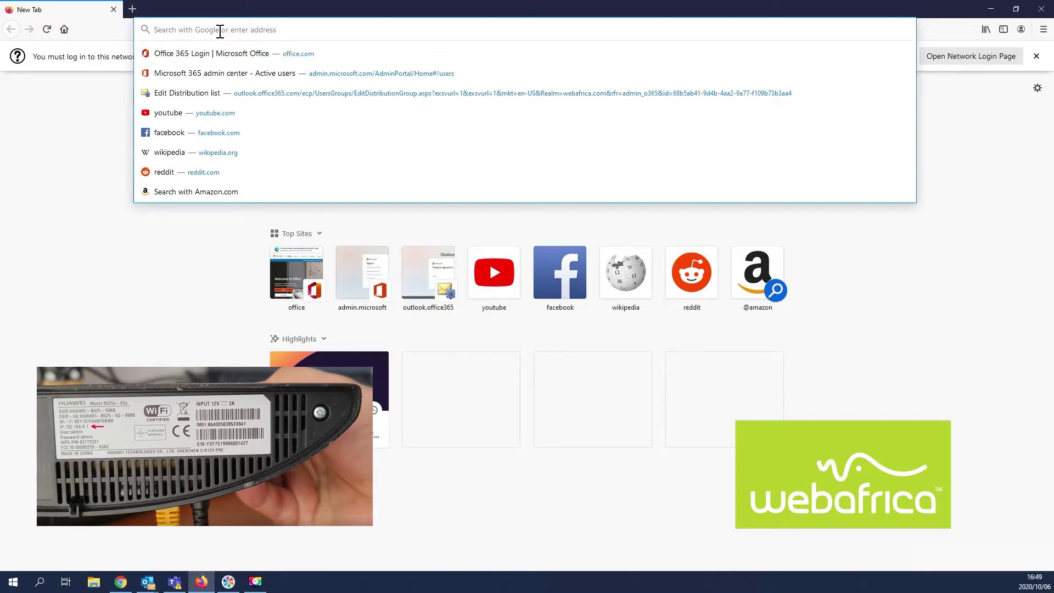
pyautogui.write('192')
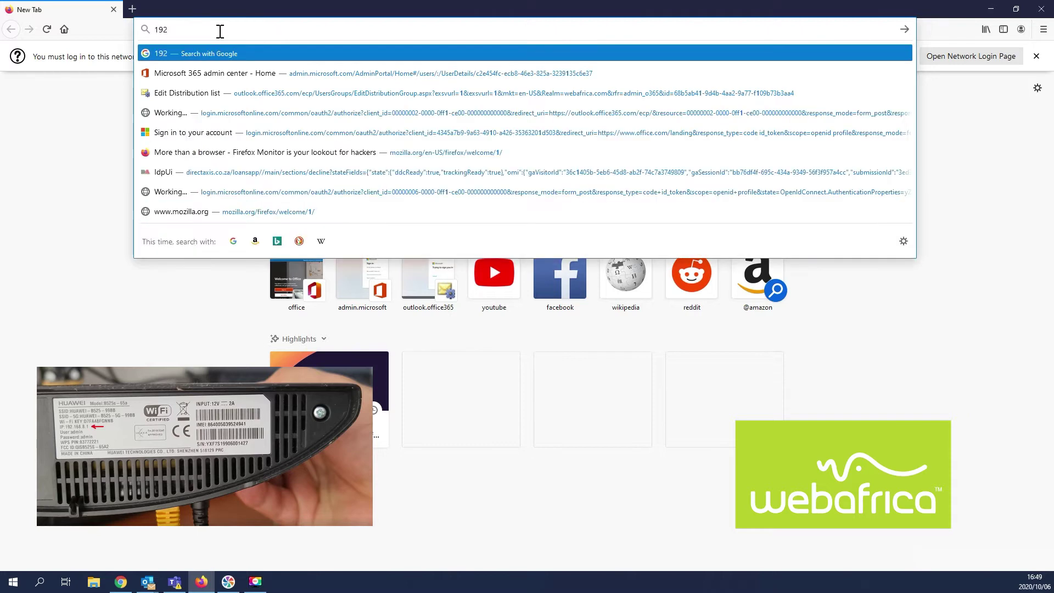
pyautogui.write('.168.')
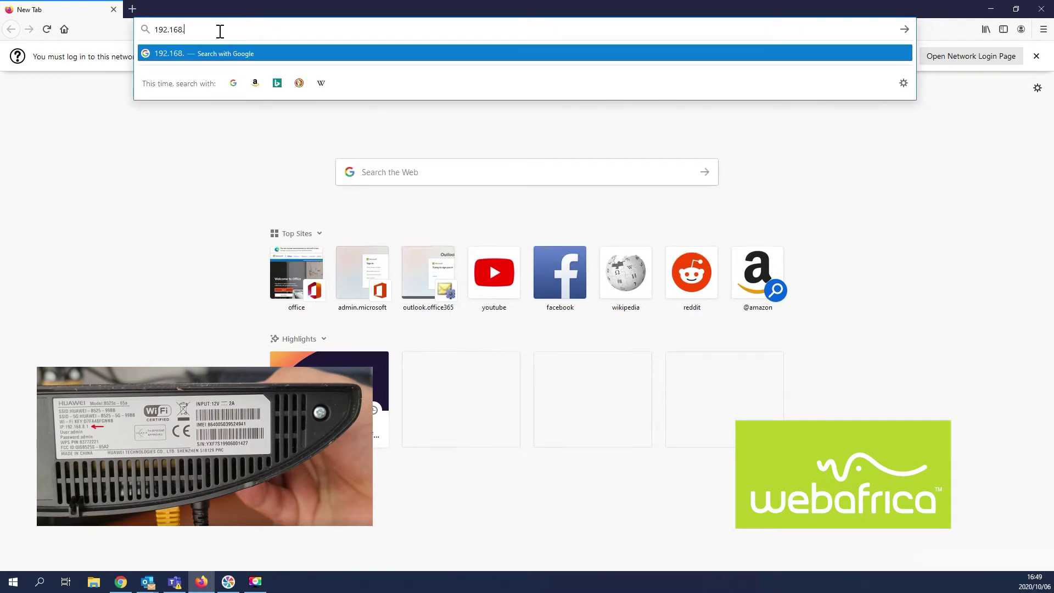
pyautogui.write('8.1')
pyautogui.press('Return')
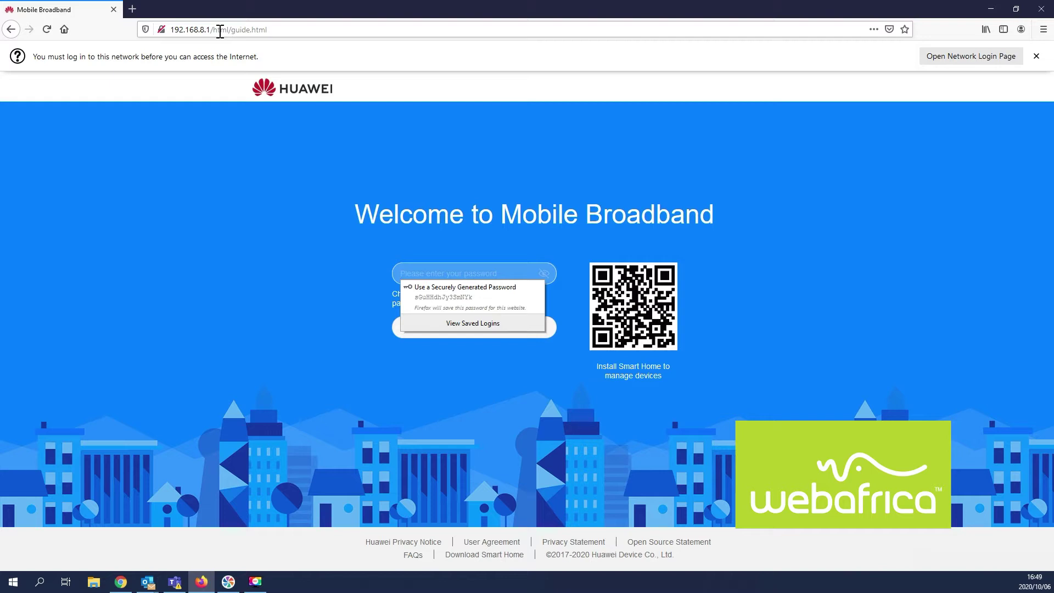
# Step: Log in to the router with the admin password
pyautogui.click(439, 273)
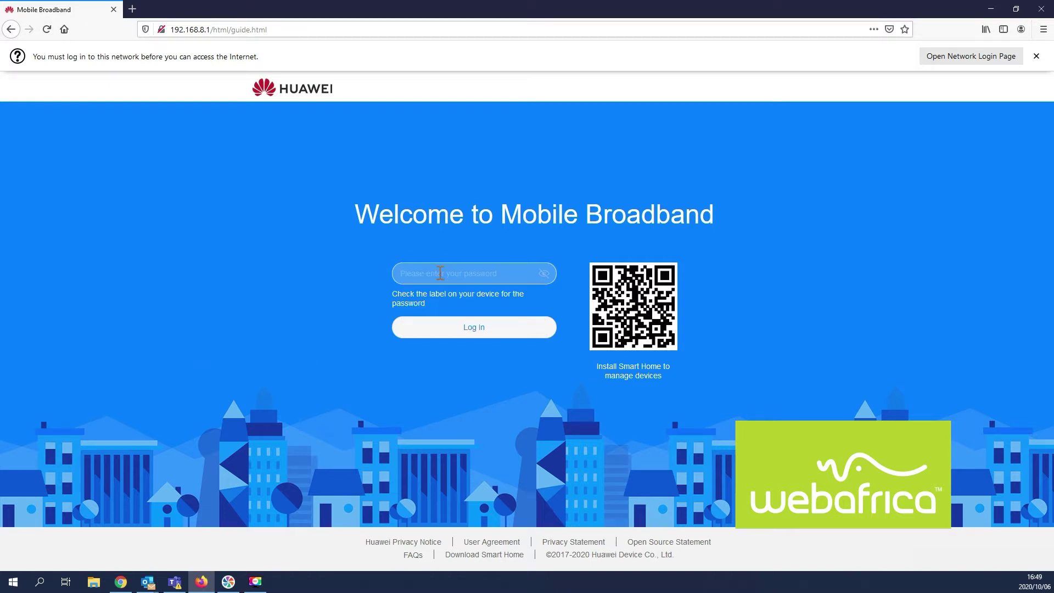
pyautogui.write('*****')
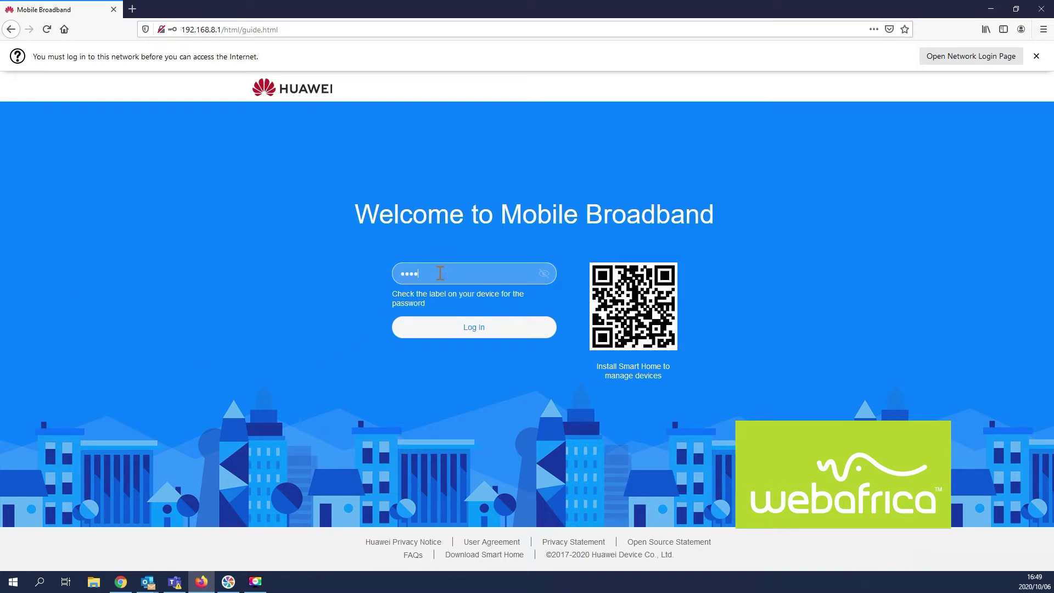
pyautogui.click(492, 334)
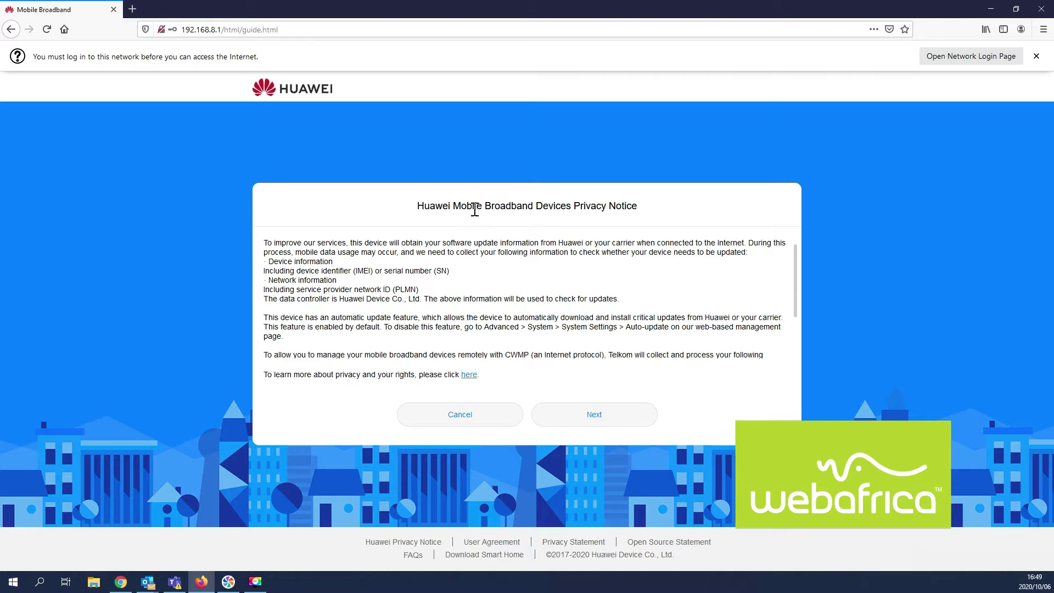
# Step: Accept the Privacy Notice and User Agreement, and choose Update Manually for overnight updates
pyautogui.scroll(-1, 593, 315)
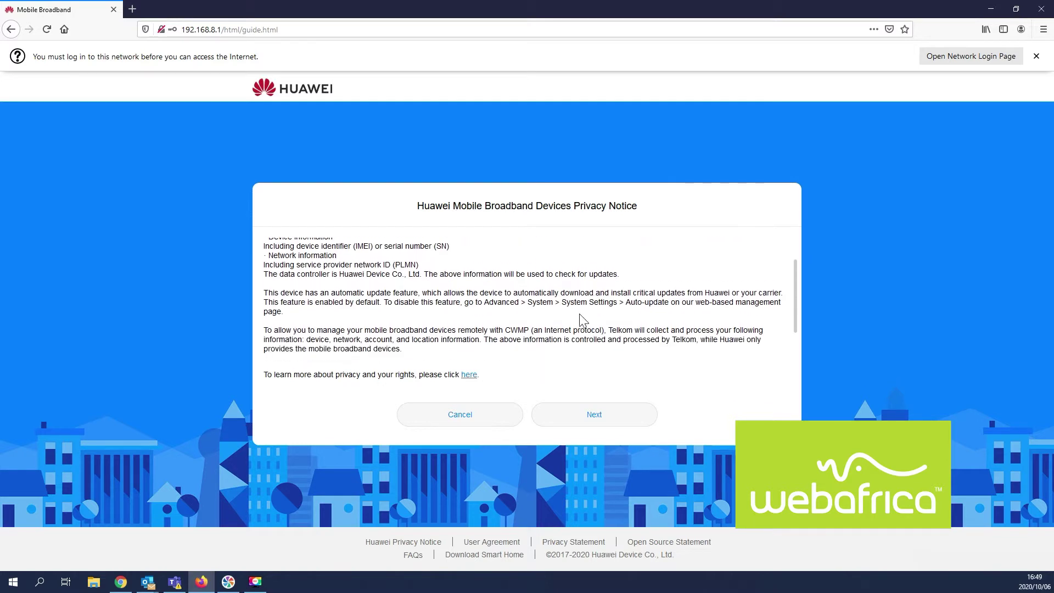
pyautogui.scroll(-1, 582, 320)
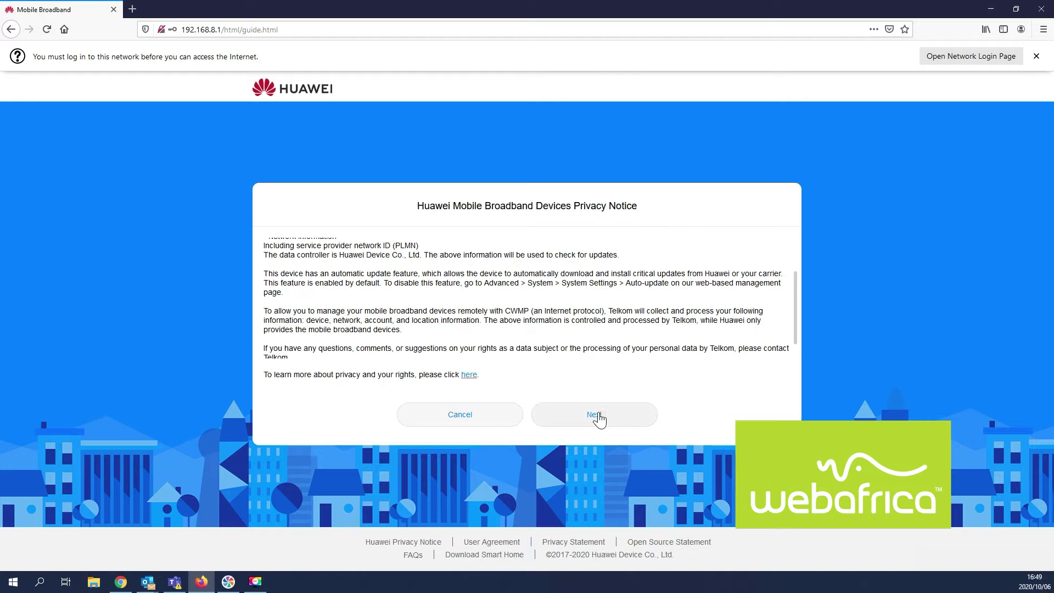
pyautogui.click(598, 419)
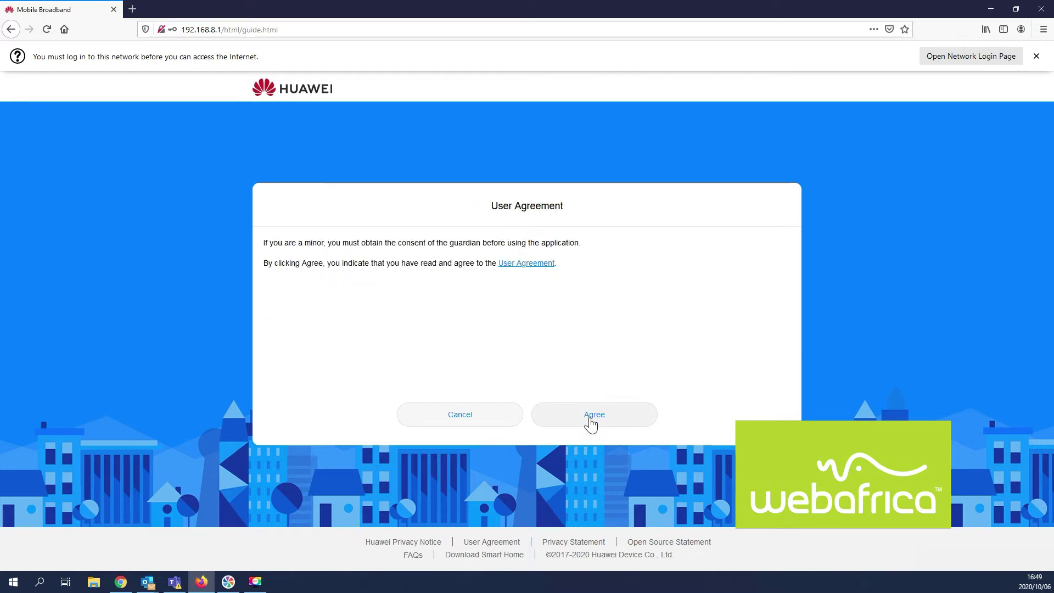
pyautogui.click(589, 418)
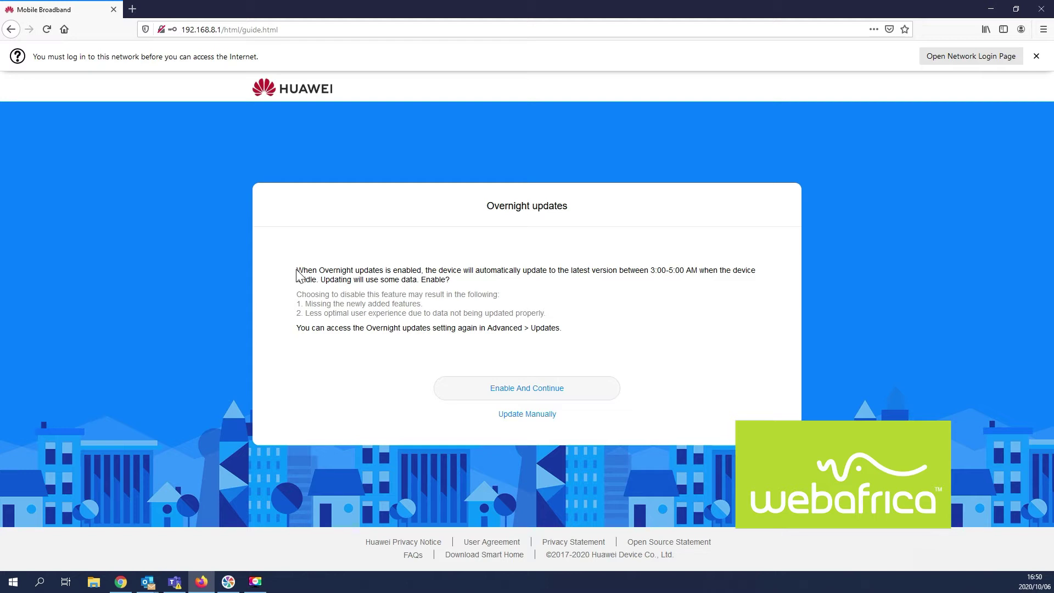
pyautogui.click(530, 416)
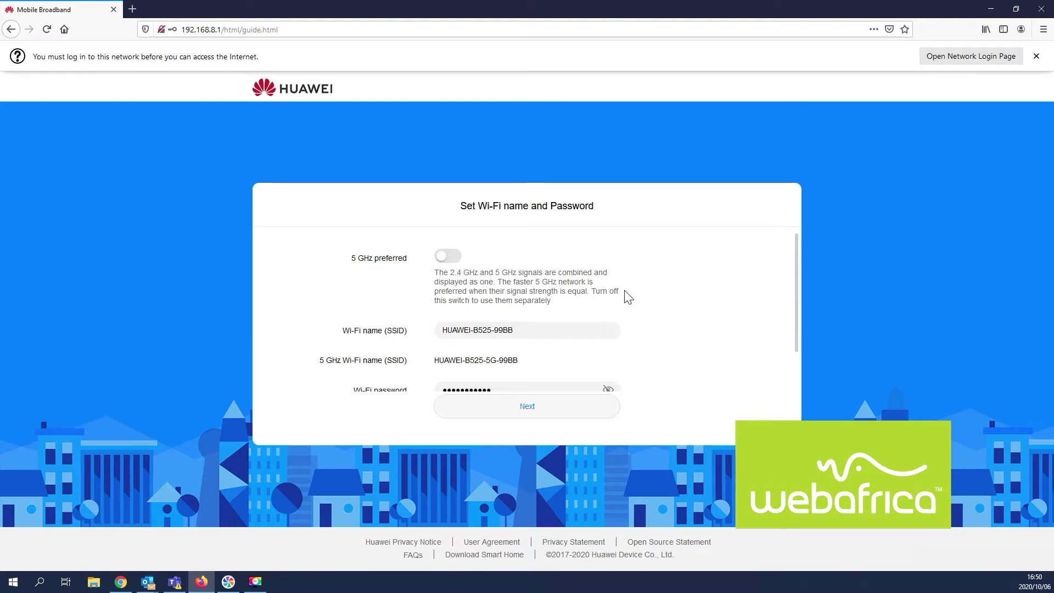
# Step: Turn on 5 GHz preferred so both bands share one Wi-Fi name
pyautogui.scroll(-2, 628, 297)
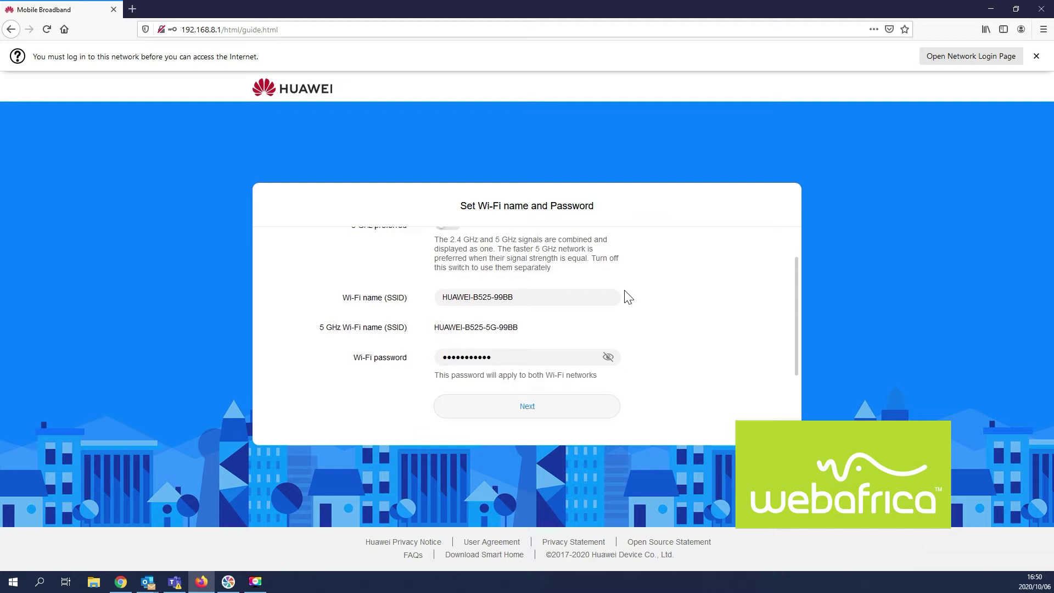
pyautogui.scroll(-1, 628, 297)
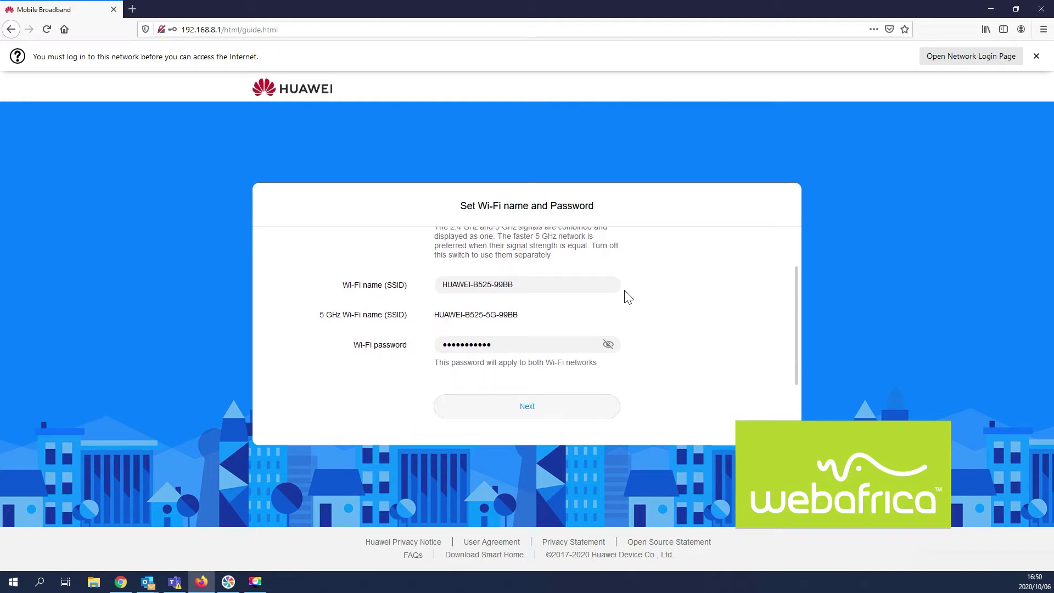
pyautogui.scroll(1, 629, 297)
pyautogui.click(499, 323)
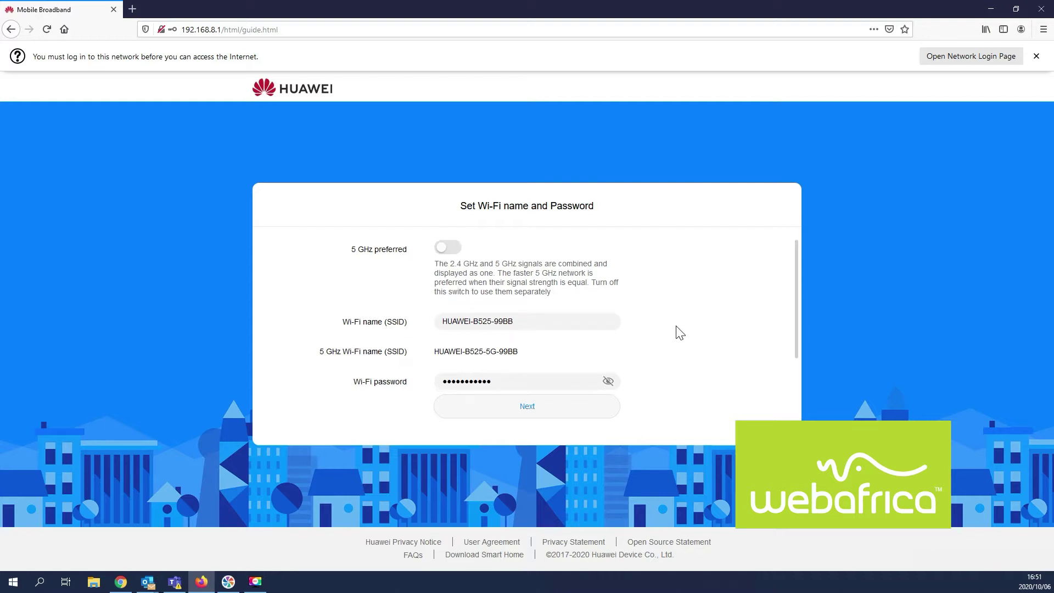
pyautogui.click(454, 250)
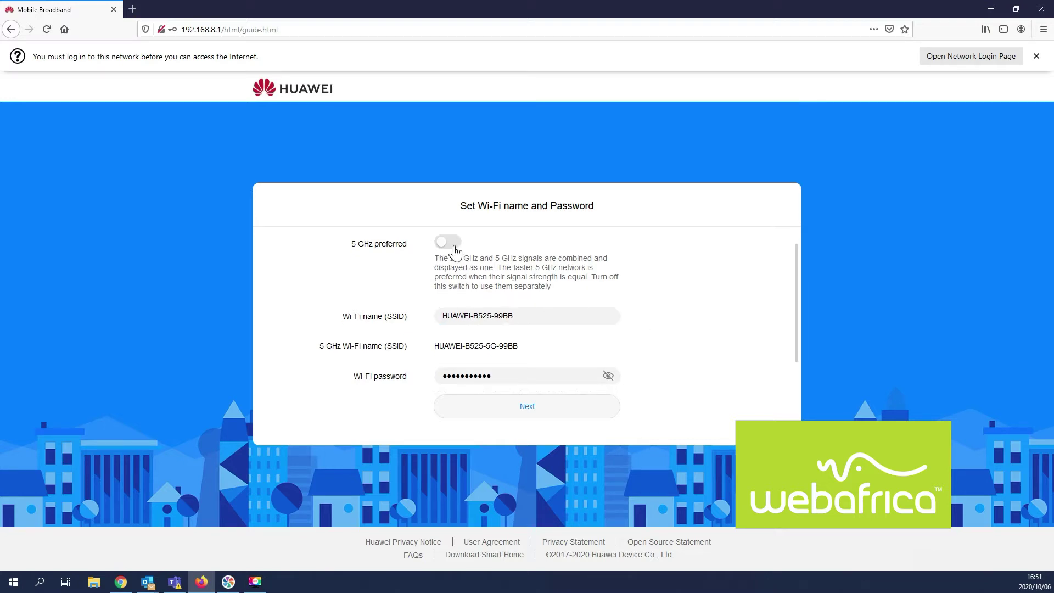
pyautogui.click(455, 250)
# Step: Rename the Wi-Fi from HUAWEI-B525-99BB to WebafricaLTE
pyautogui.click(487, 324)
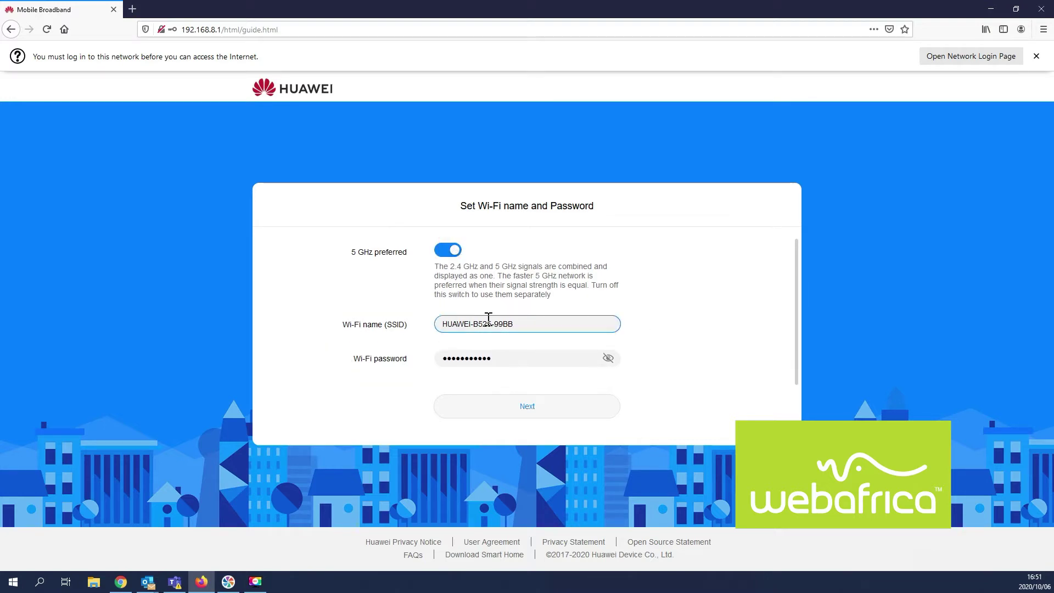
pyautogui.doubleClick(502, 323)
pyautogui.tripleClick(501, 324)
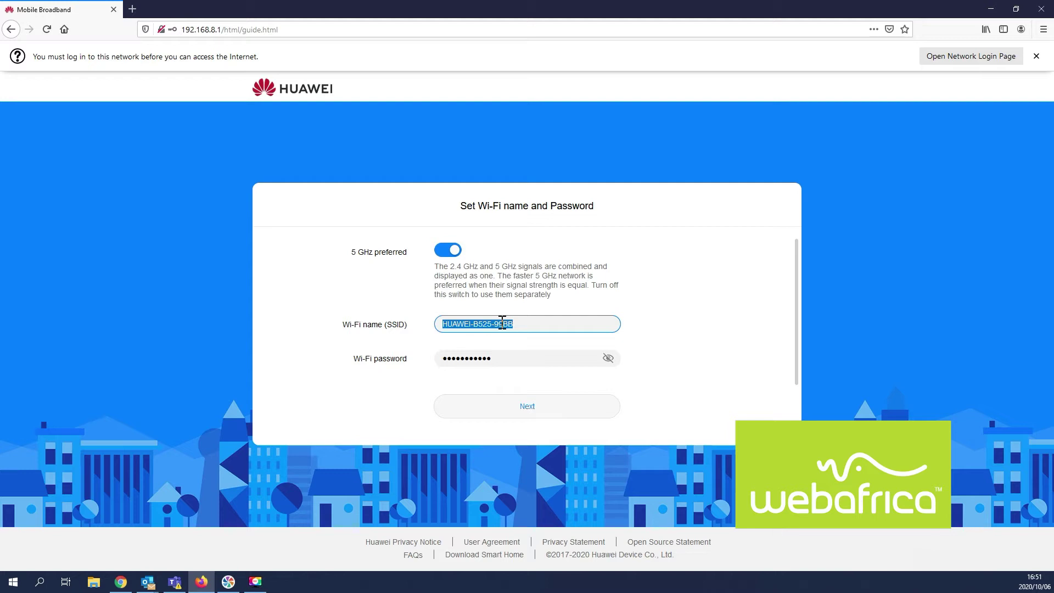
pyautogui.write('Webafrica')
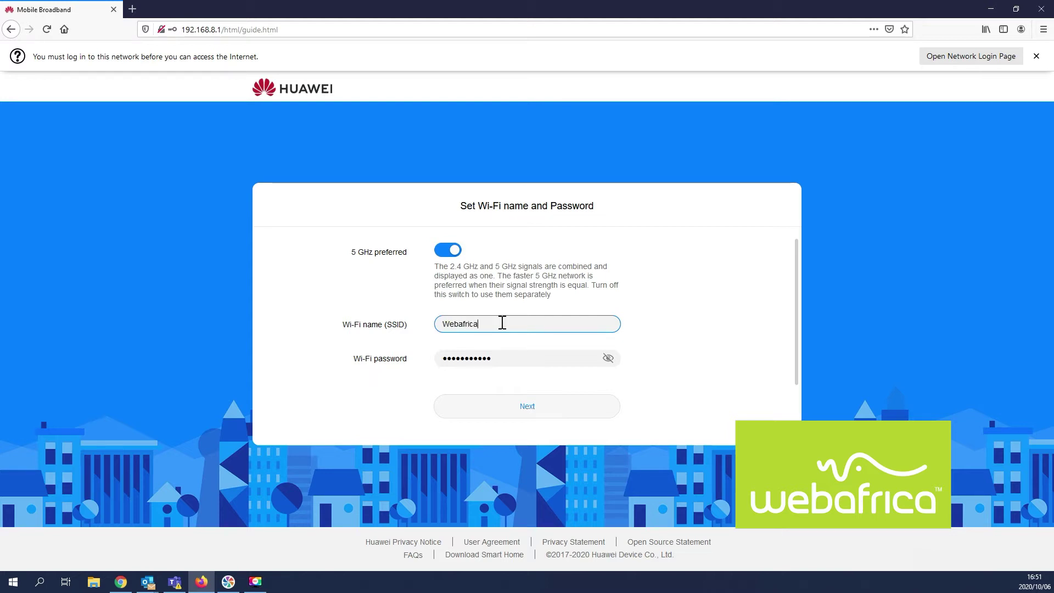
pyautogui.write('LTE')
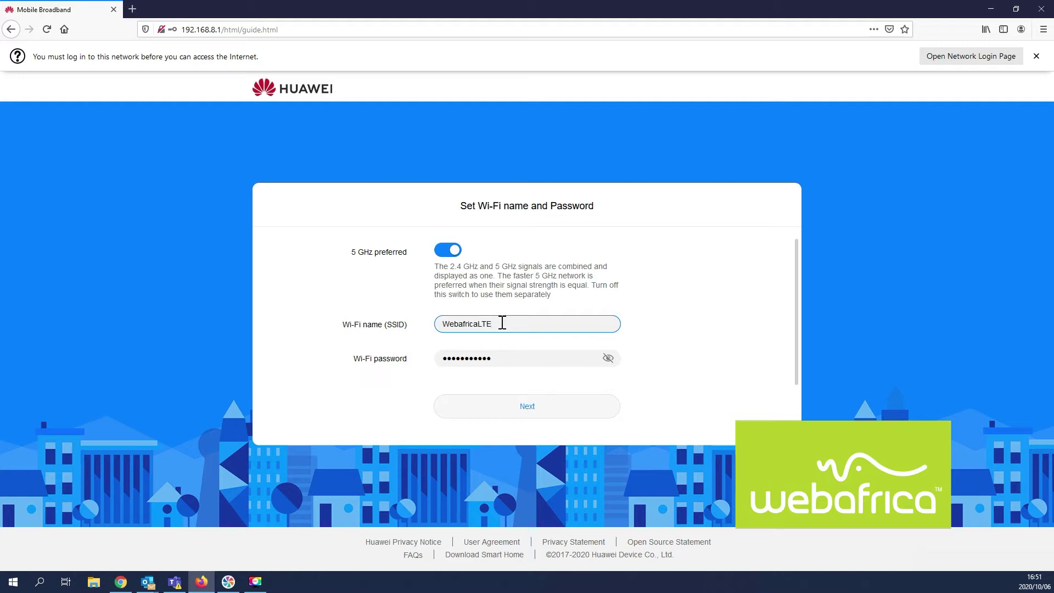
# Step: Replace the Wi-Fi password with a new one, capitalising its first letter, and save
pyautogui.click(608, 358)
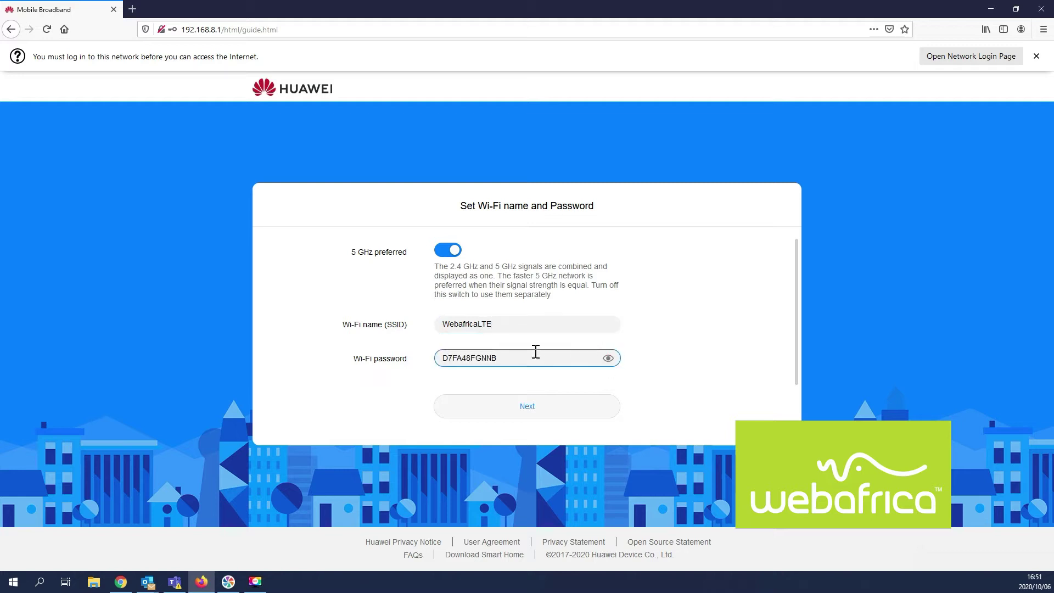
pyautogui.doubleClick(488, 358)
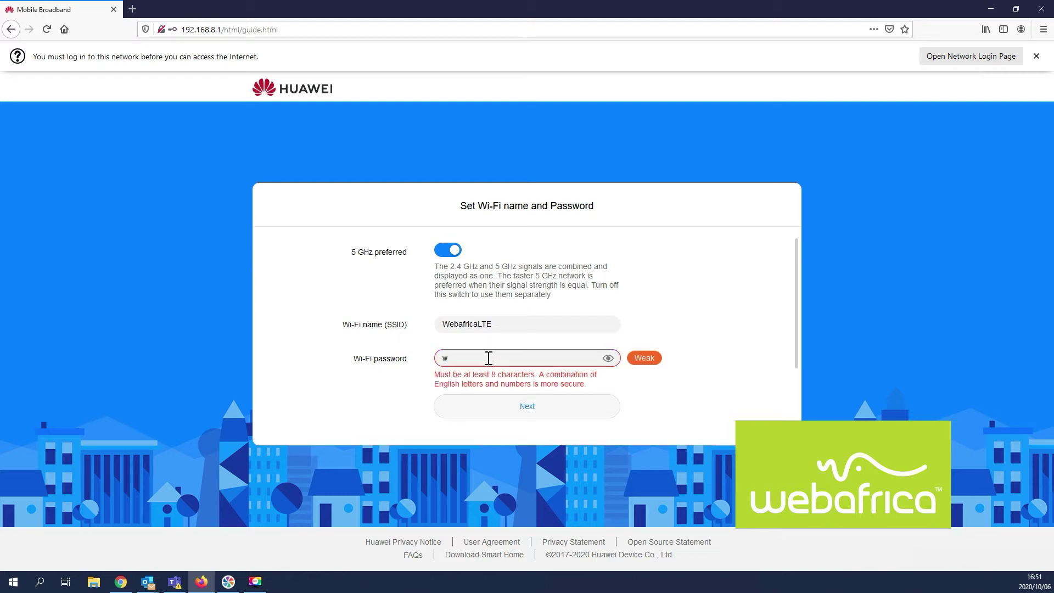
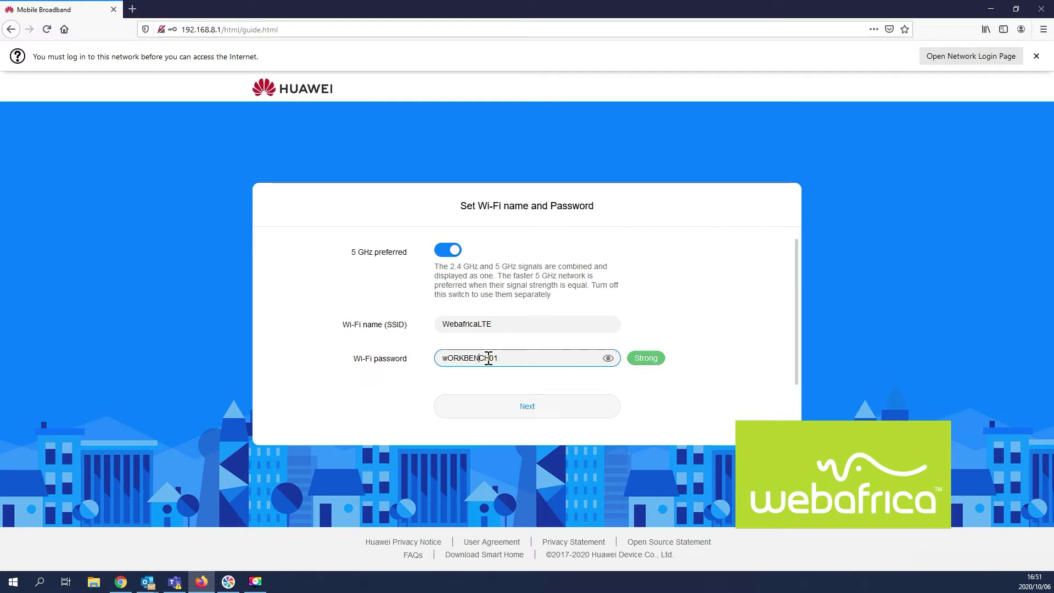
pyautogui.press('Delete')
pyautogui.press('BackSpace')
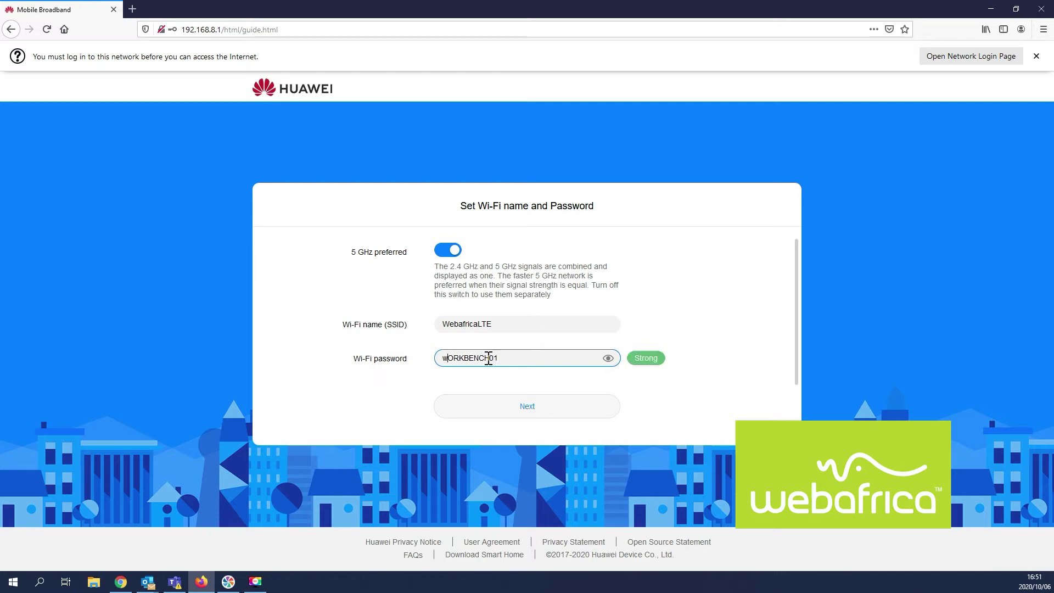
pyautogui.press('BackSpace')
pyautogui.click(503, 378)
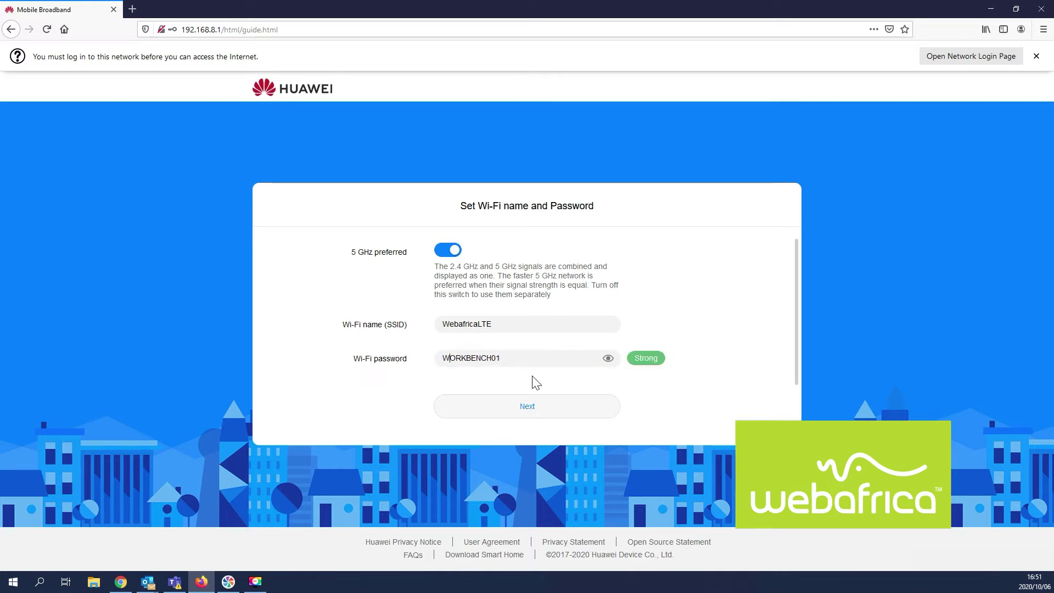
pyautogui.click(529, 409)
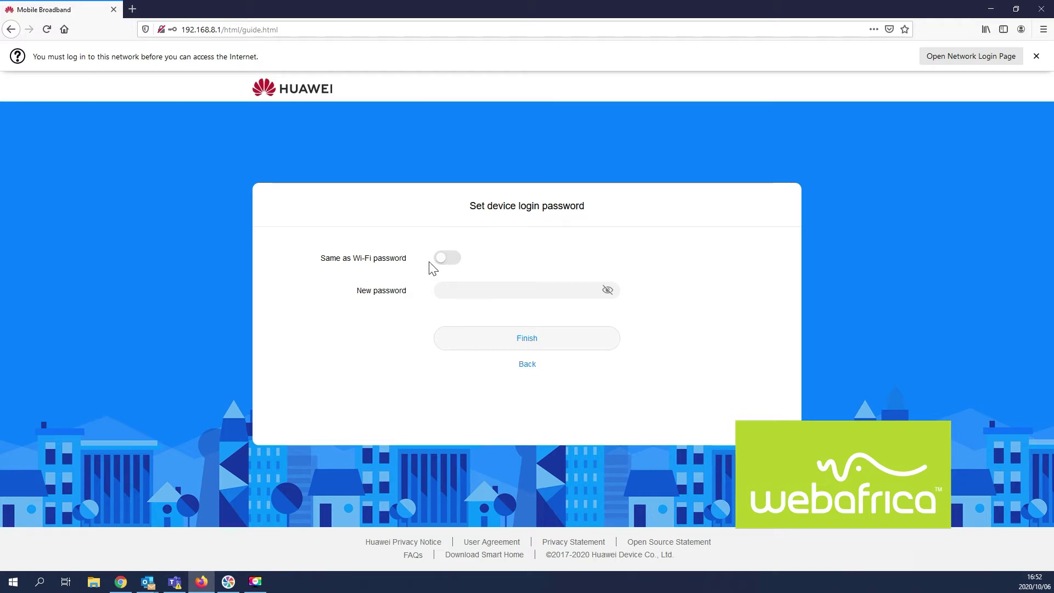
# Step: Use the Wi-Fi password as the device login password, finish setup, and decline Firefox's password save
pyautogui.click(446, 259)
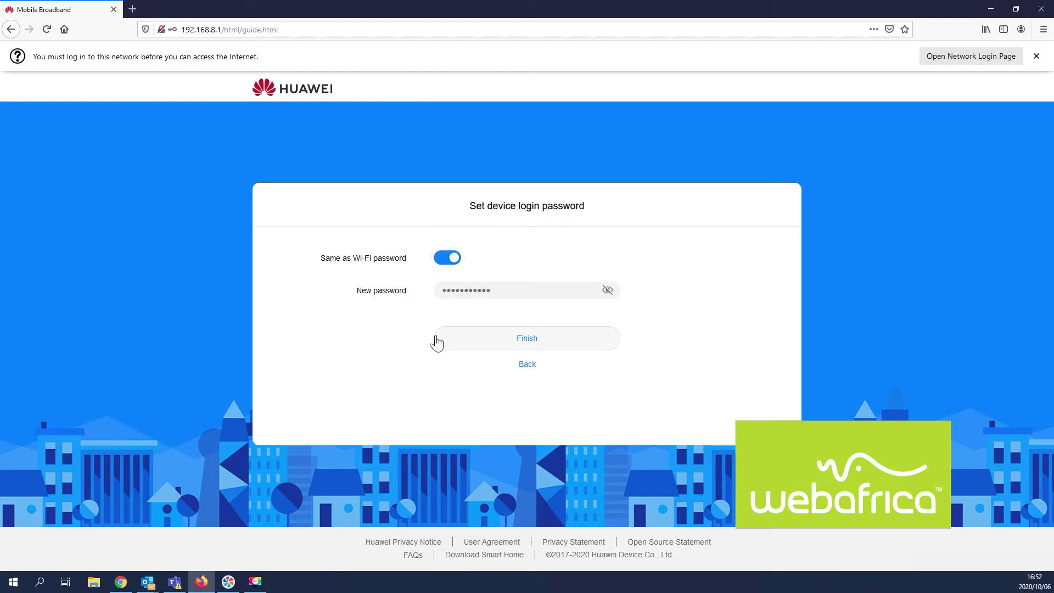
pyautogui.click(498, 290)
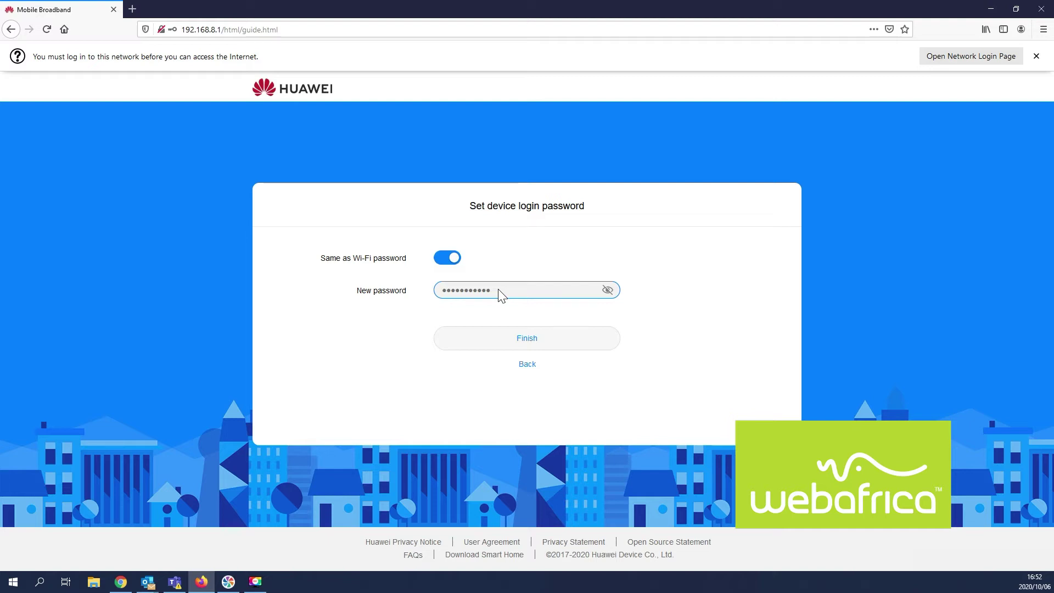
pyautogui.click(510, 338)
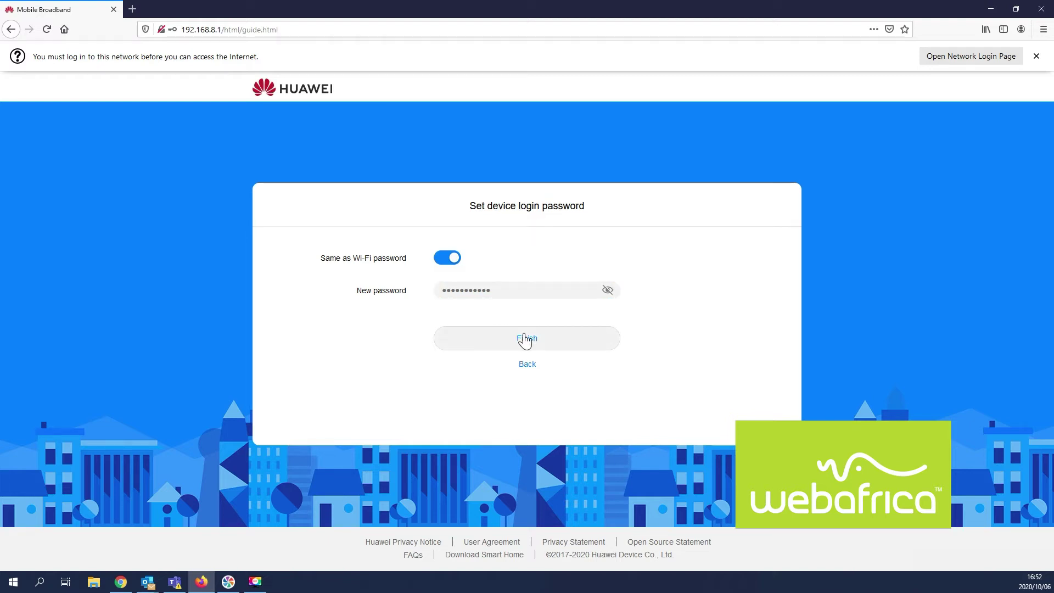
pyautogui.click(525, 339)
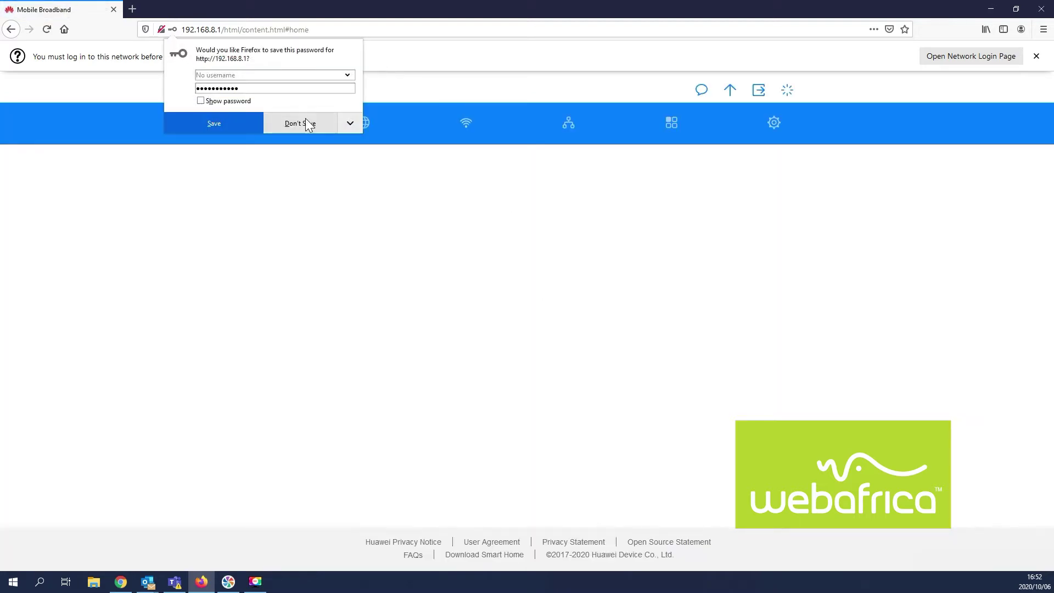
pyautogui.click(304, 122)
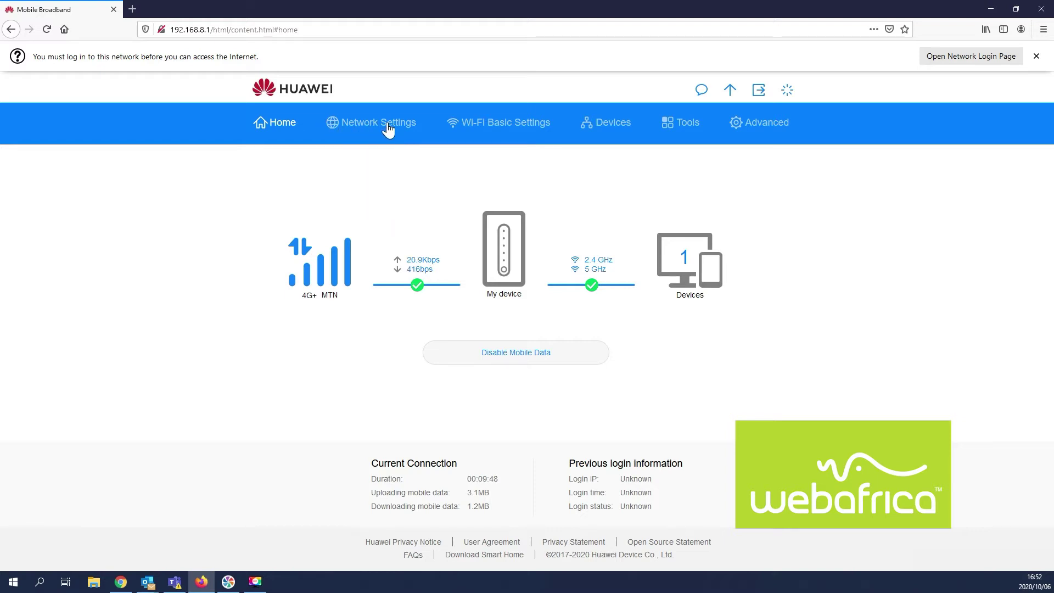
# Step: Go to Network Settings and start adding a new APN profile
pyautogui.click(382, 128)
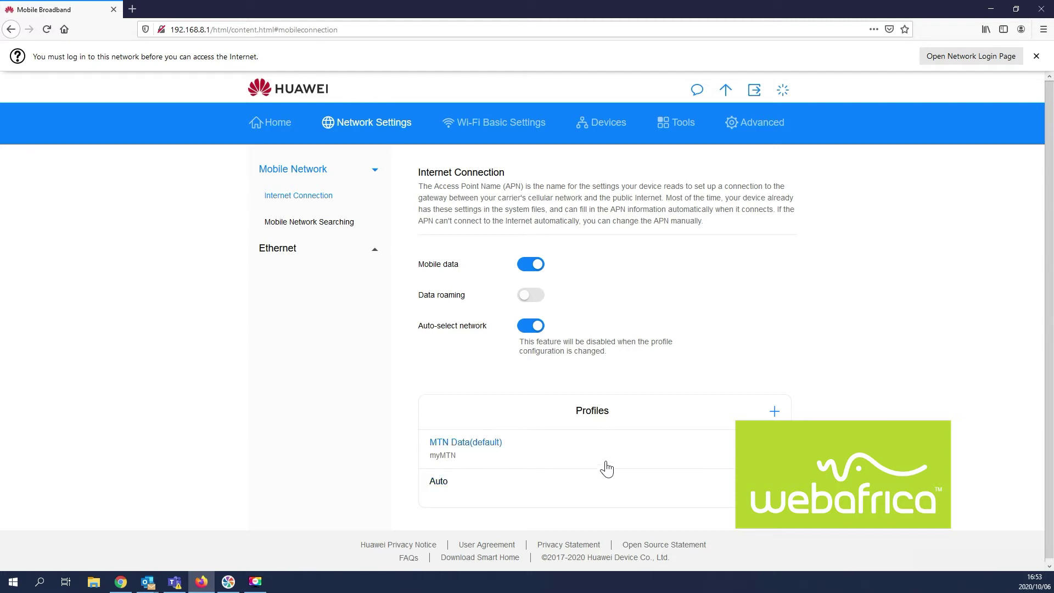
pyautogui.click(775, 412)
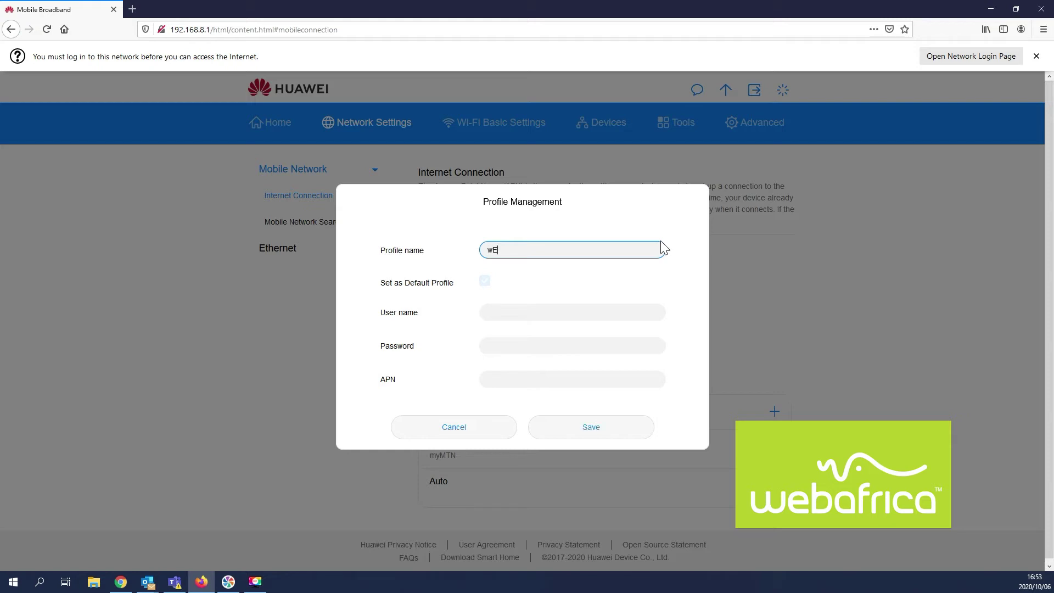
# Step: Save a new APN profile named WebafricaAPN with APN ws.webafrica.fwa
pyautogui.write('ebafricaAPN')
pyautogui.click(508, 312)
pyautogui.click(517, 347)
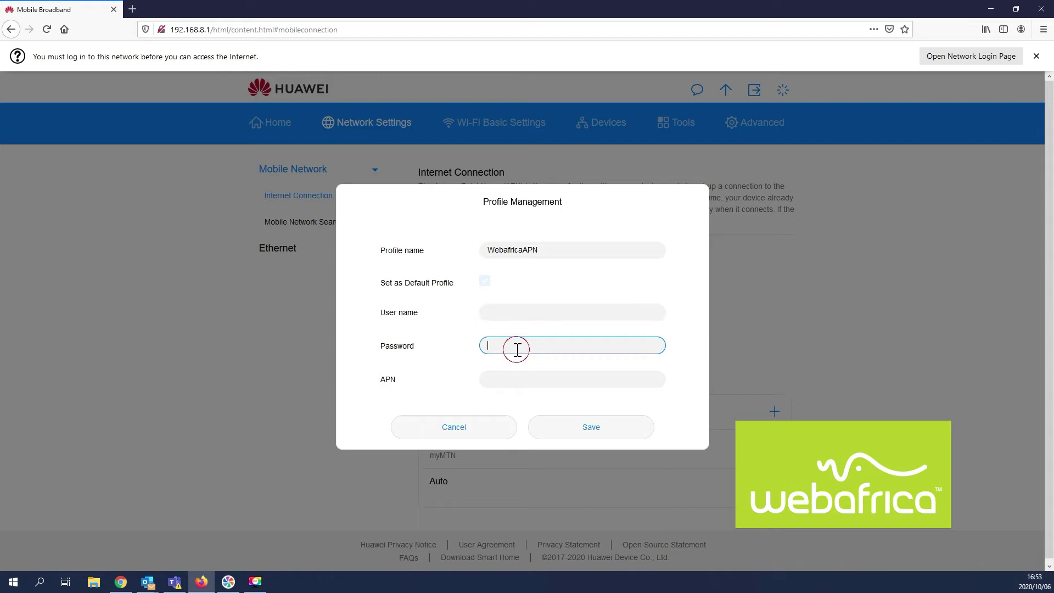
pyautogui.click(515, 383)
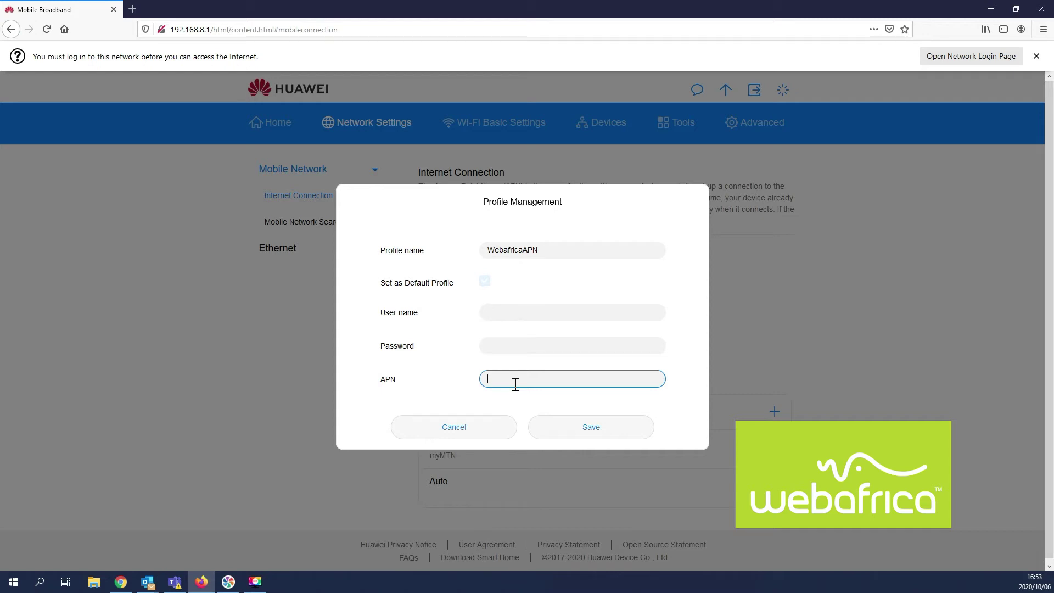
pyautogui.press('BackSpace')
pyautogui.click(585, 432)
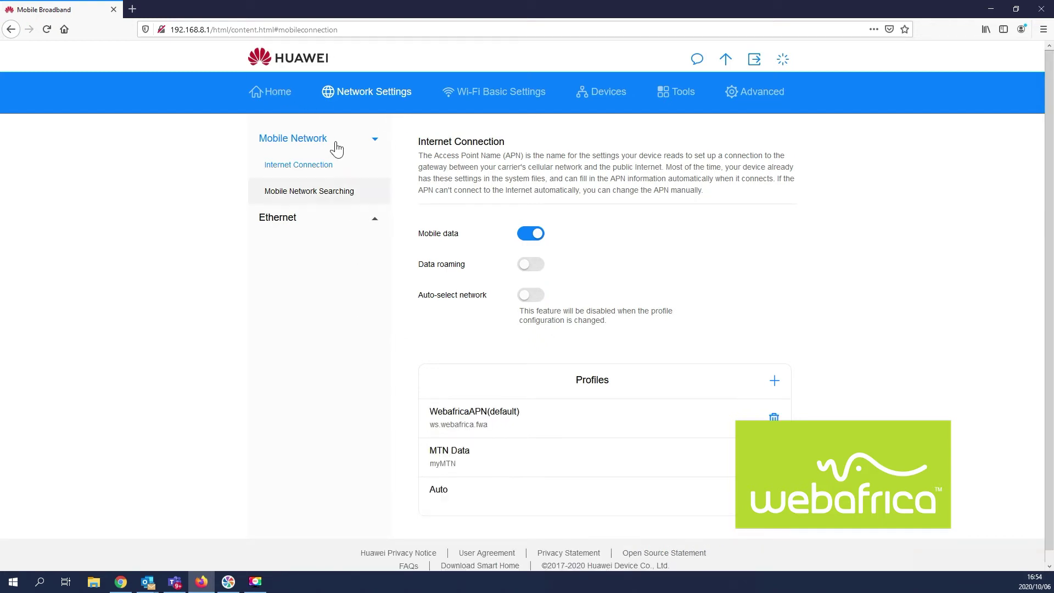
# Step: Go back to the Home dashboard showing the active 4G+ MTN connection
pyautogui.click(278, 99)
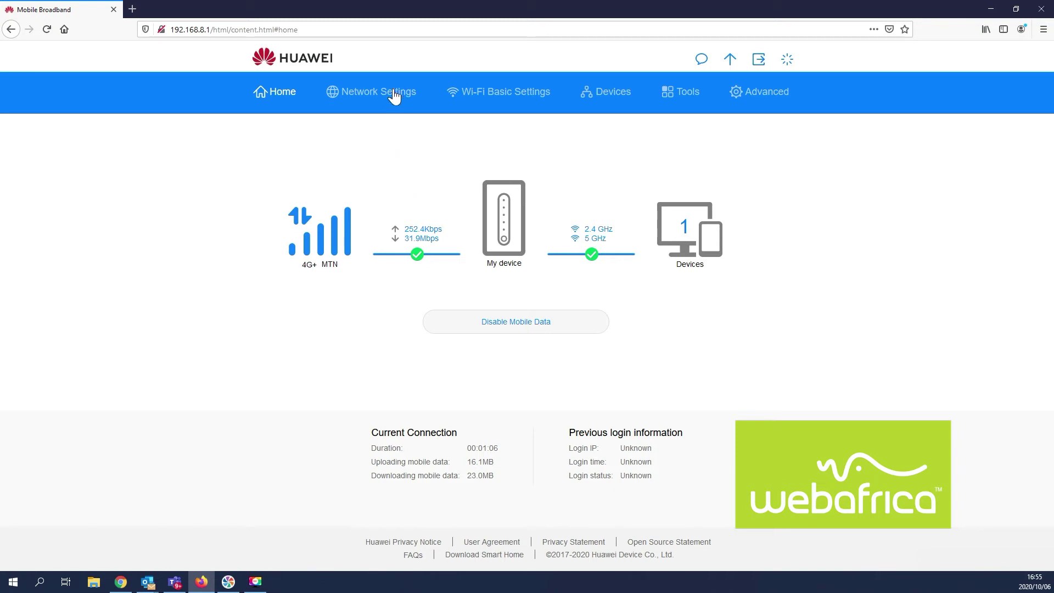
# Step: Run a speed test on speedtest.net in a new tab: 34 ms ping, 32.72 Mbps download
pyautogui.click(133, 10)
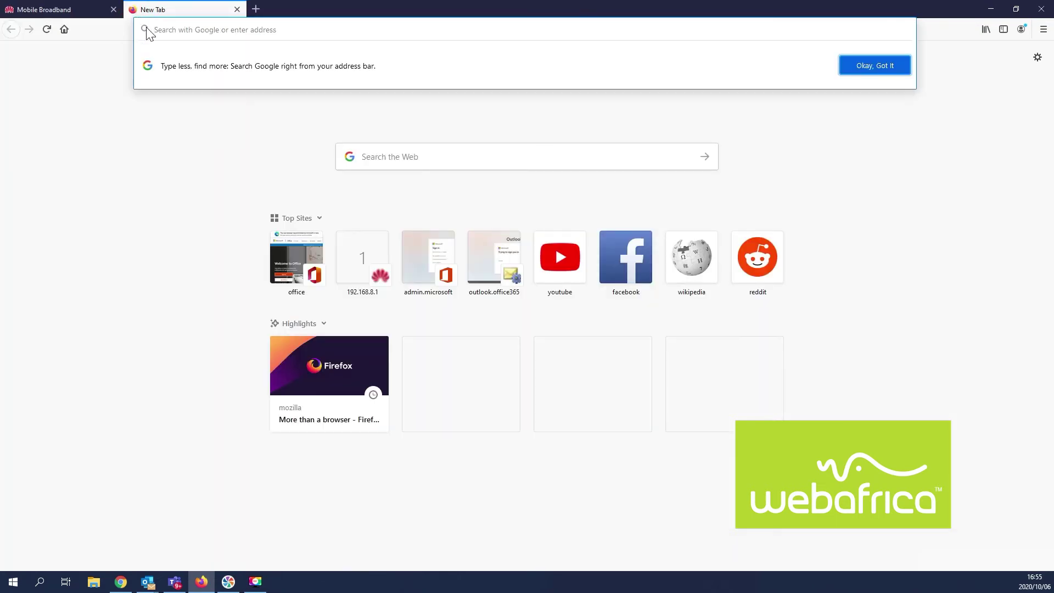
pyautogui.write('spee')
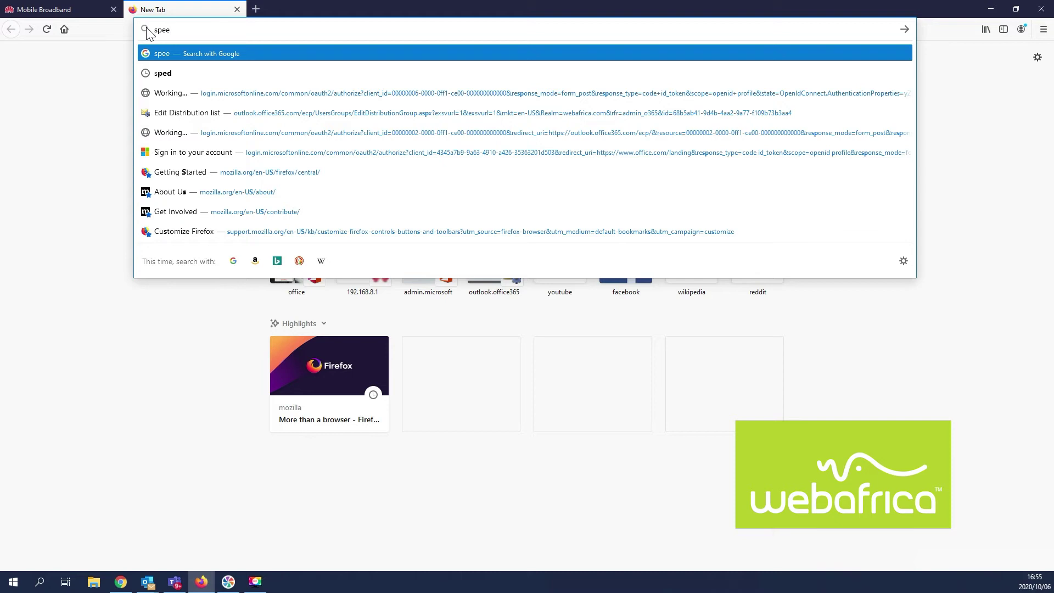
pyautogui.write('dtest.b')
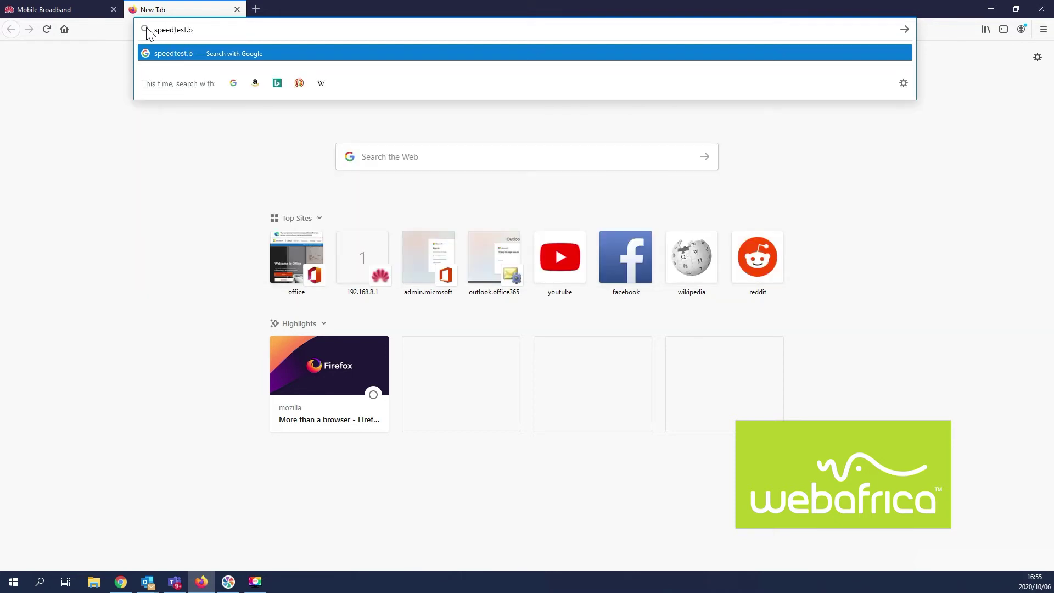
pyautogui.press('BackSpace')
pyautogui.write('net')
pyautogui.press('Return')
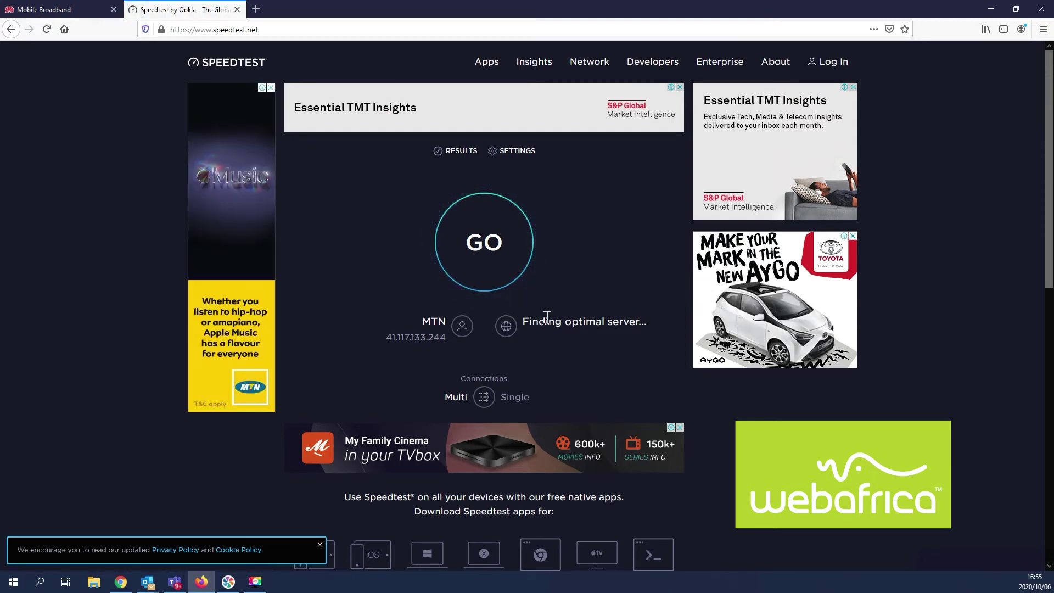
pyautogui.click(485, 250)
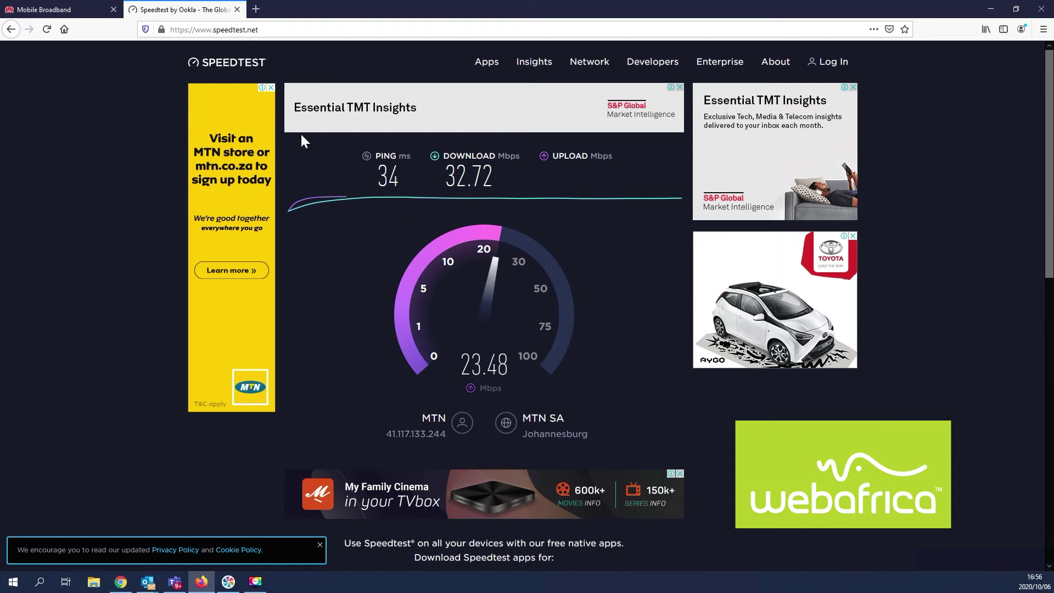
pyautogui.click(76, 15)
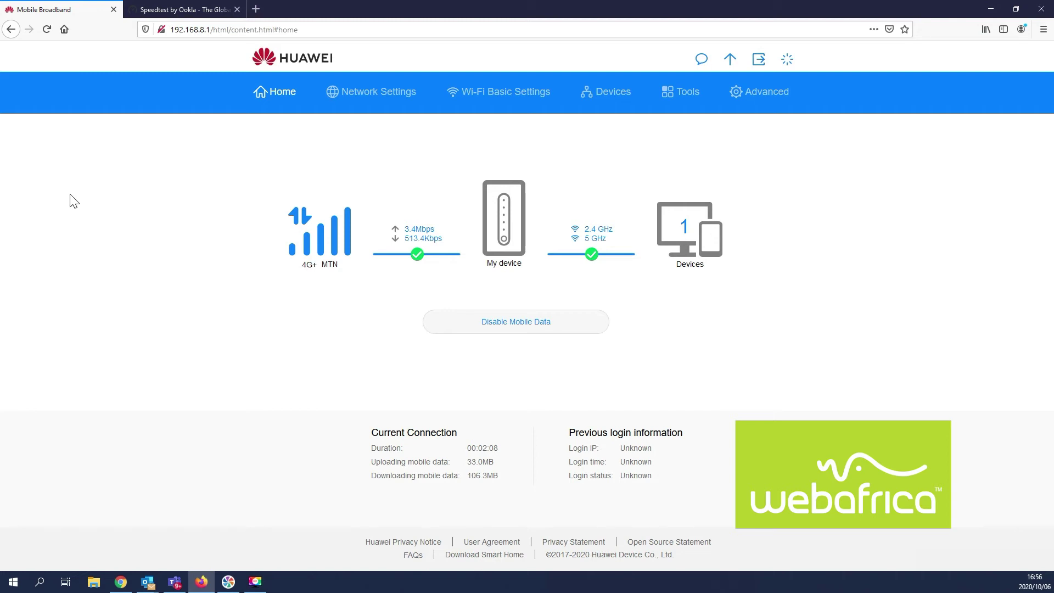
# Step: Set Mobile Network Searching's preferred network mode to 4G only, save and confirm the disconnect
pyautogui.click(386, 94)
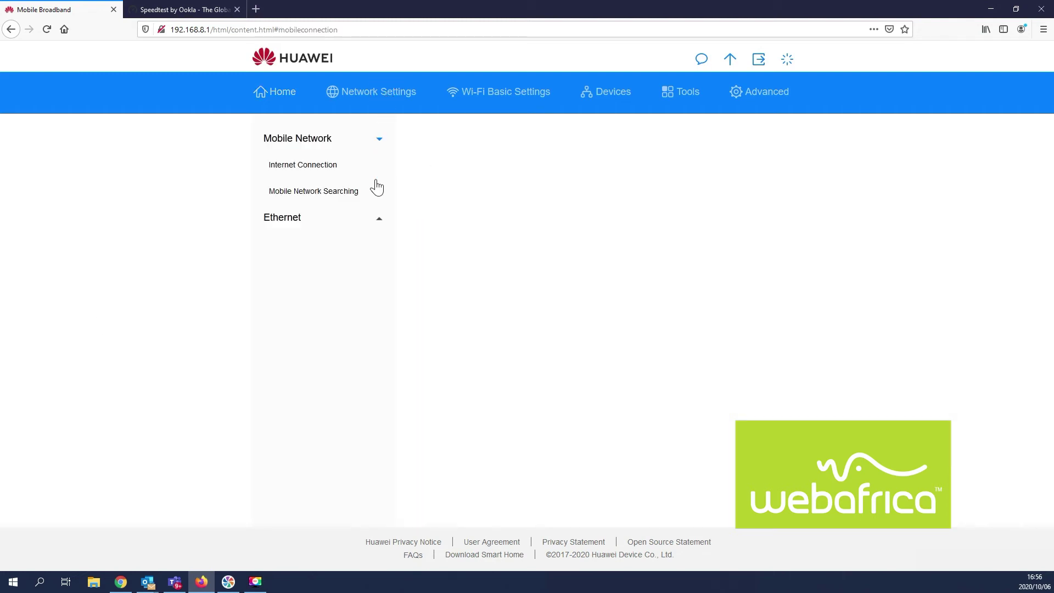
pyautogui.click(321, 196)
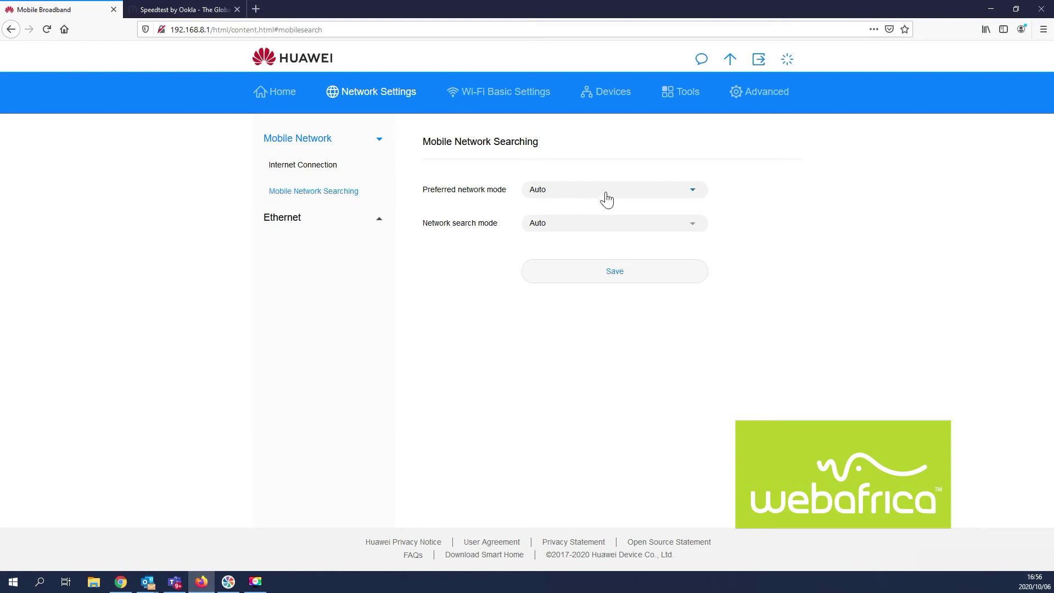
pyautogui.click(607, 198)
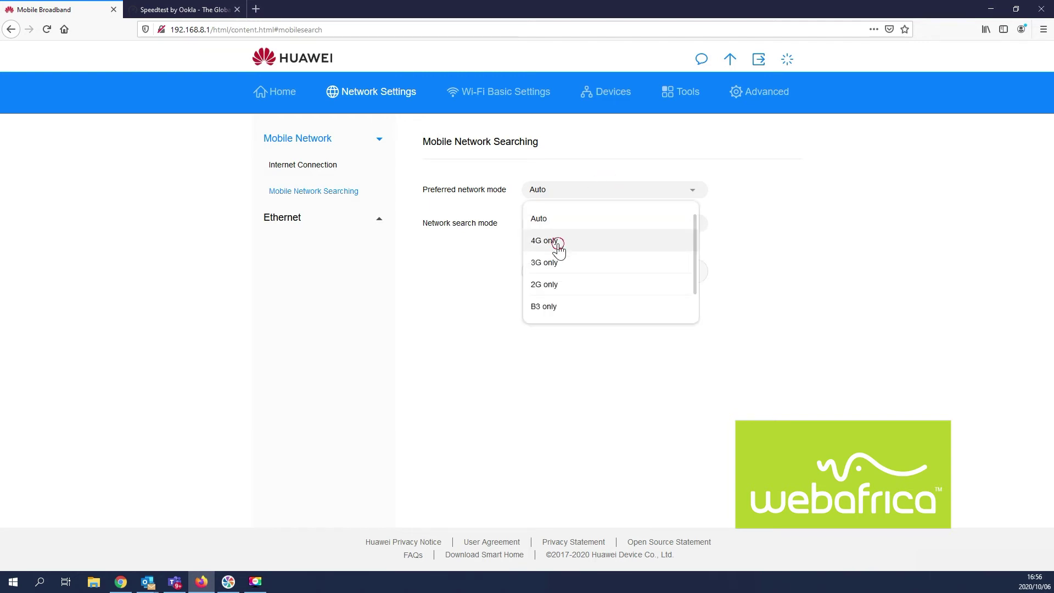
pyautogui.click(559, 242)
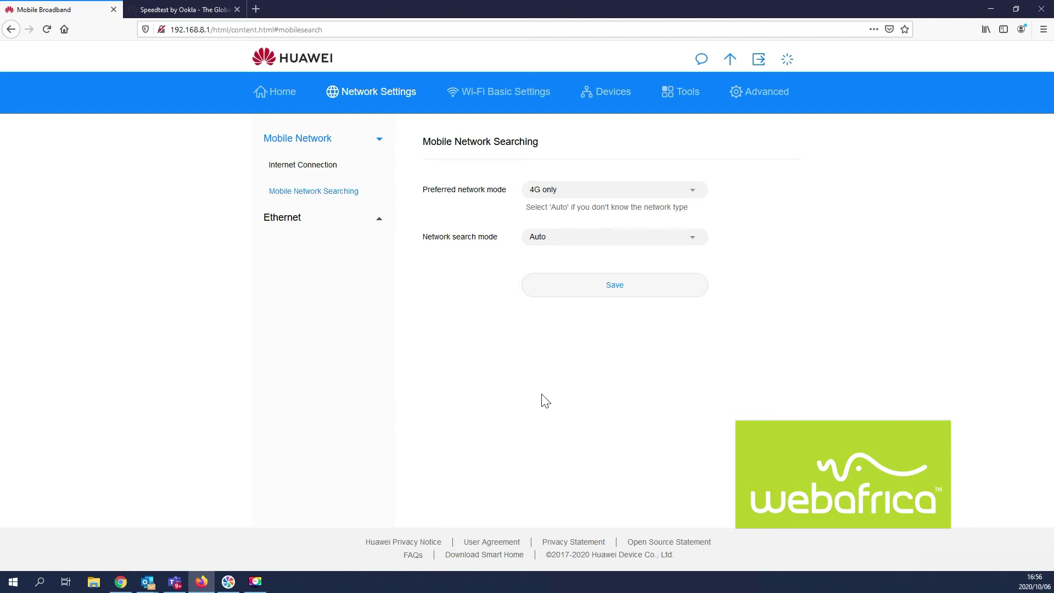
pyautogui.click(609, 294)
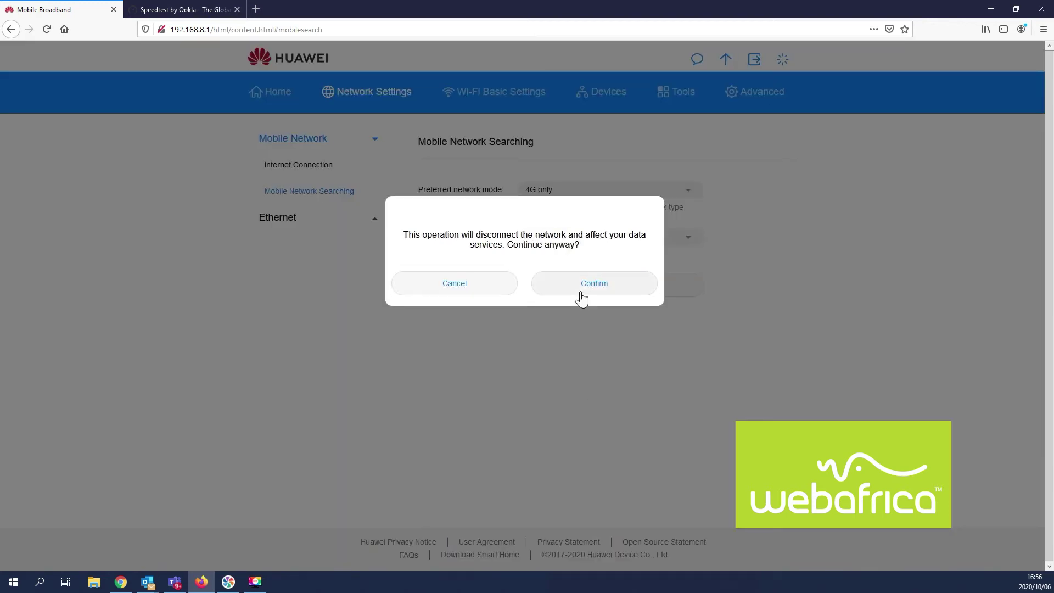
pyautogui.click(597, 285)
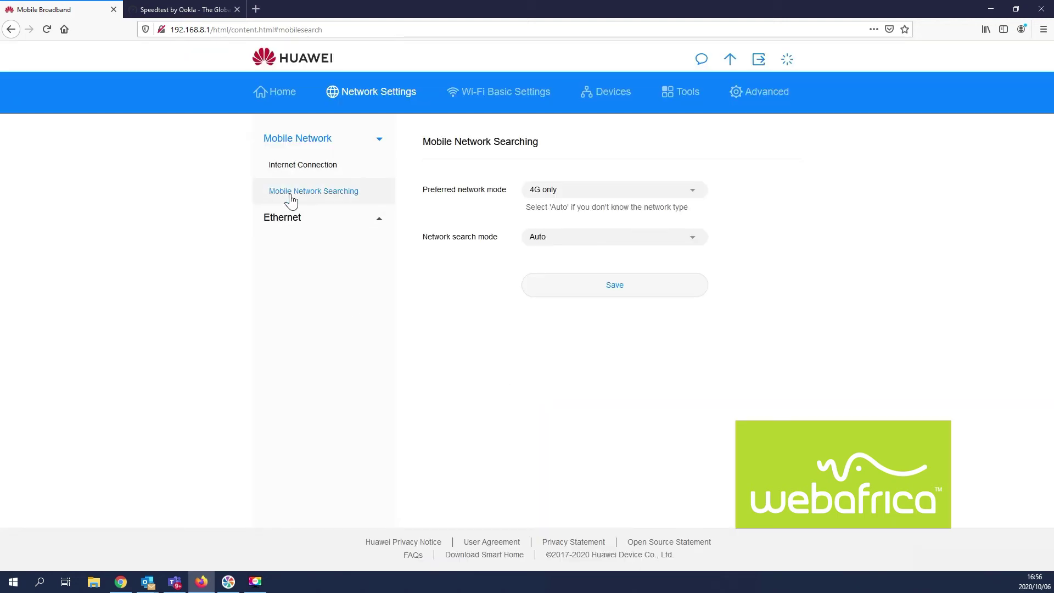
pyautogui.click(184, 10)
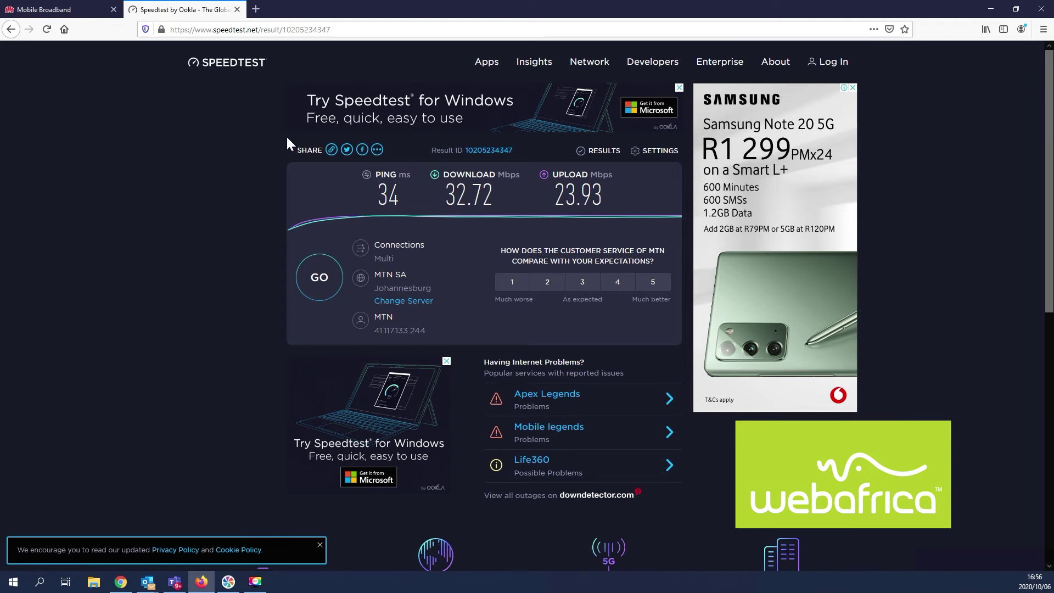
# Step: Rerun the speed test, now measuring 37 ms ping and 57.20 Mbps download
pyautogui.click(215, 71)
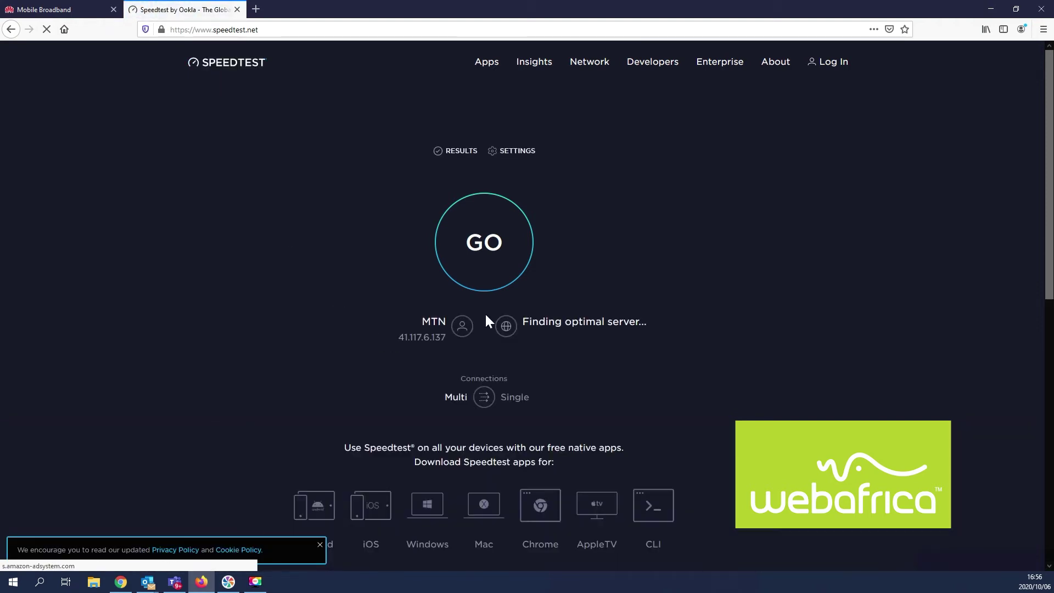
pyautogui.click(491, 252)
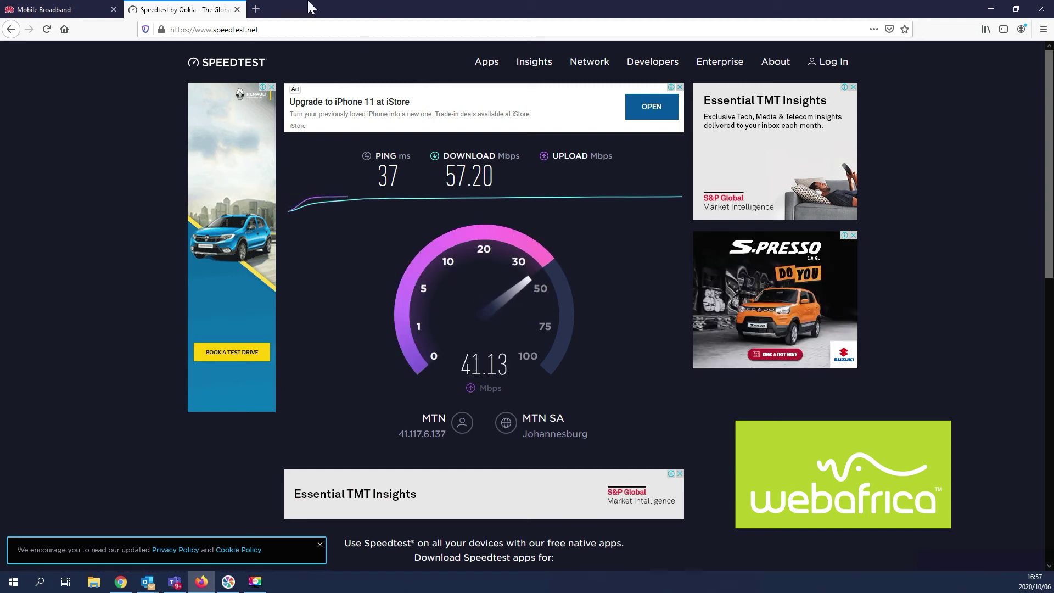
pyautogui.click(49, 9)
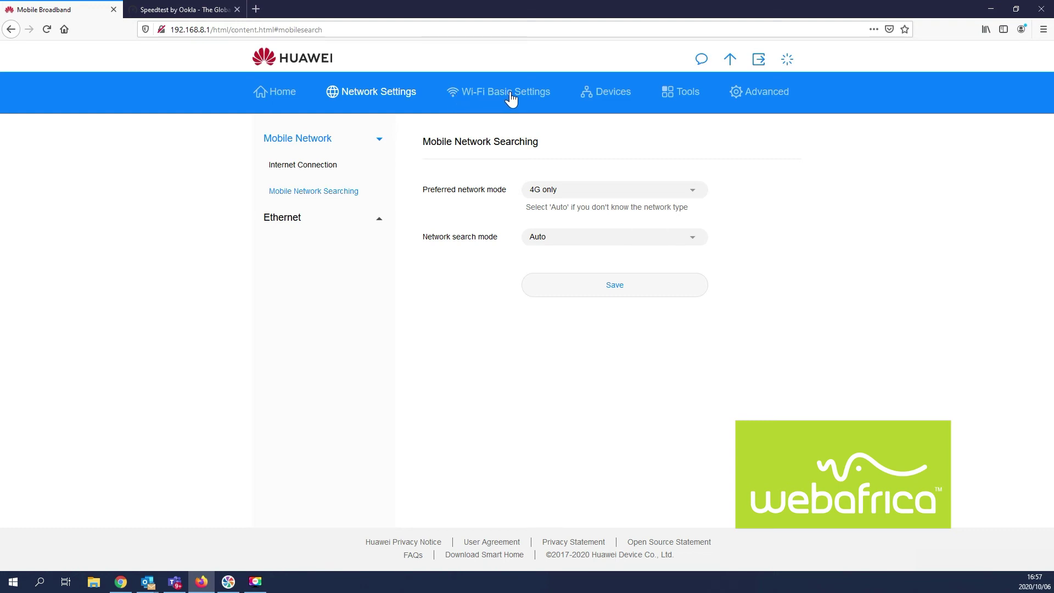
# Step: Review the Wi-Fi name WebafricaLTE, the PSK security mode and the password, then go to More Wi-Fi Settings
pyautogui.click(510, 93)
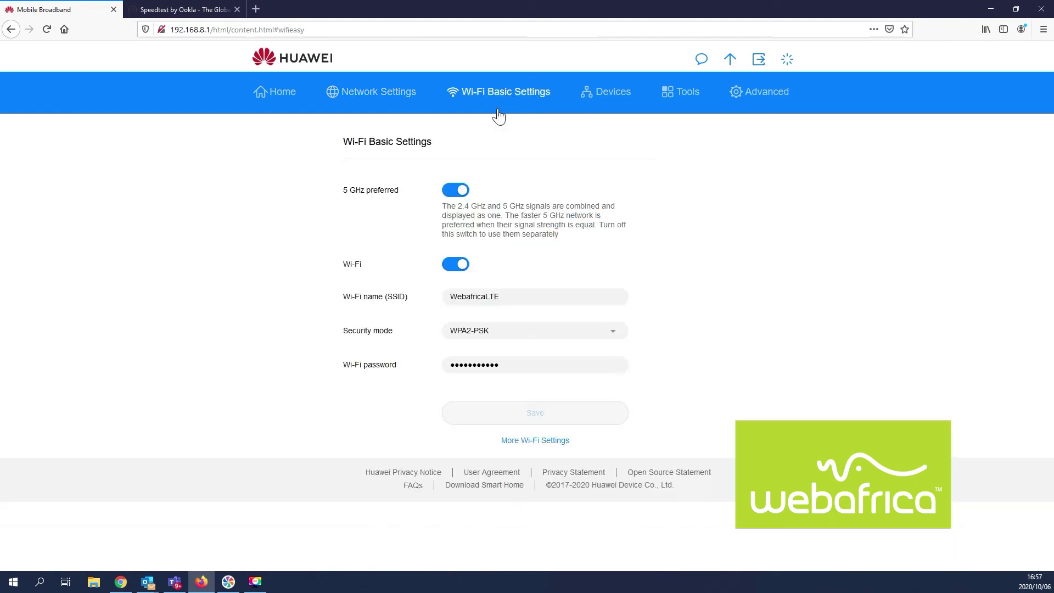
pyautogui.click(494, 296)
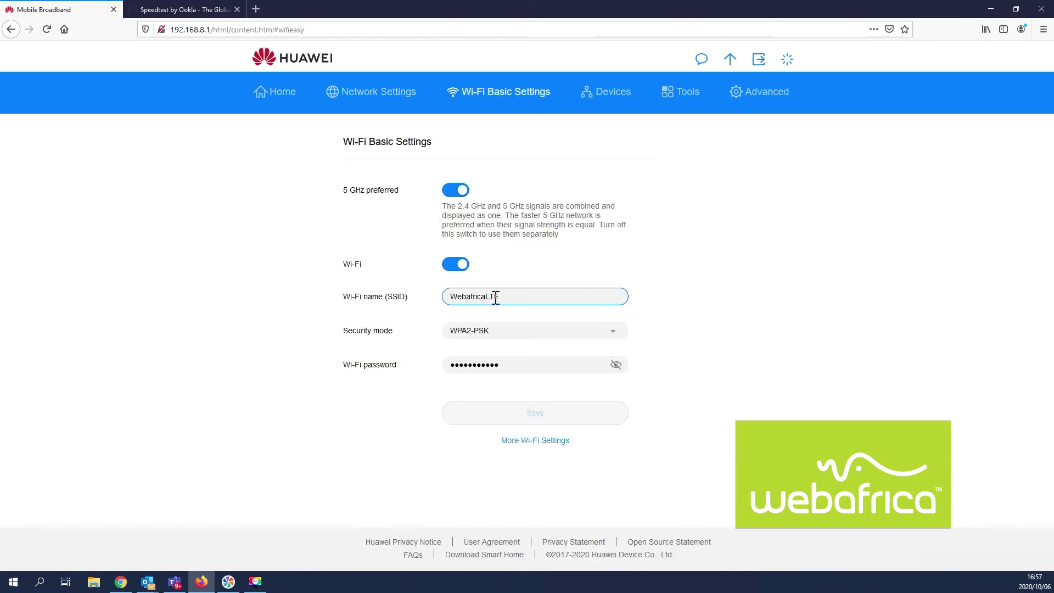
pyautogui.doubleClick(494, 297)
pyautogui.doubleClick(482, 331)
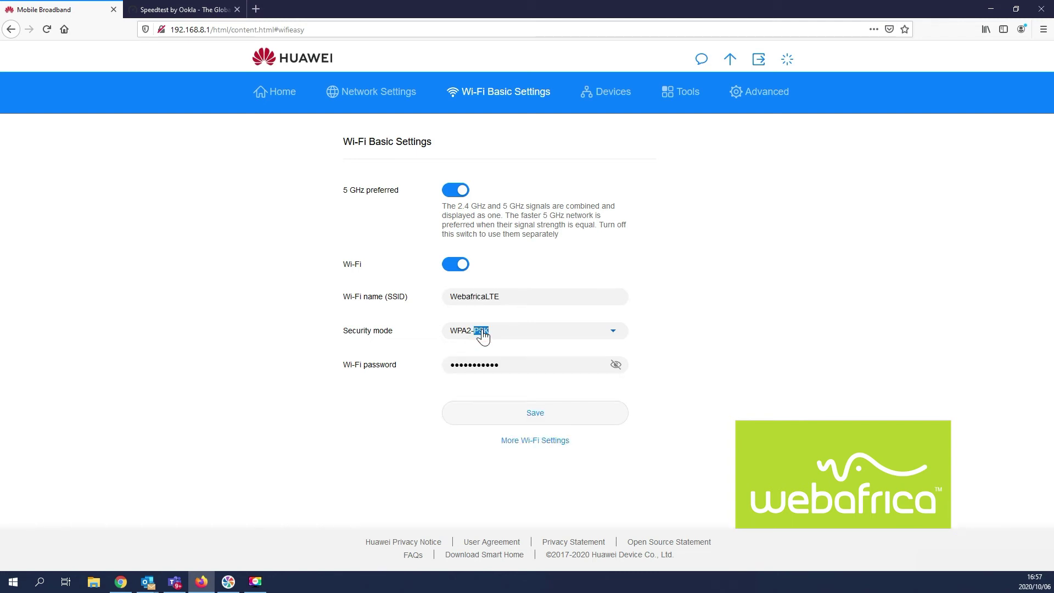
pyautogui.click(482, 365)
pyautogui.doubleClick(483, 365)
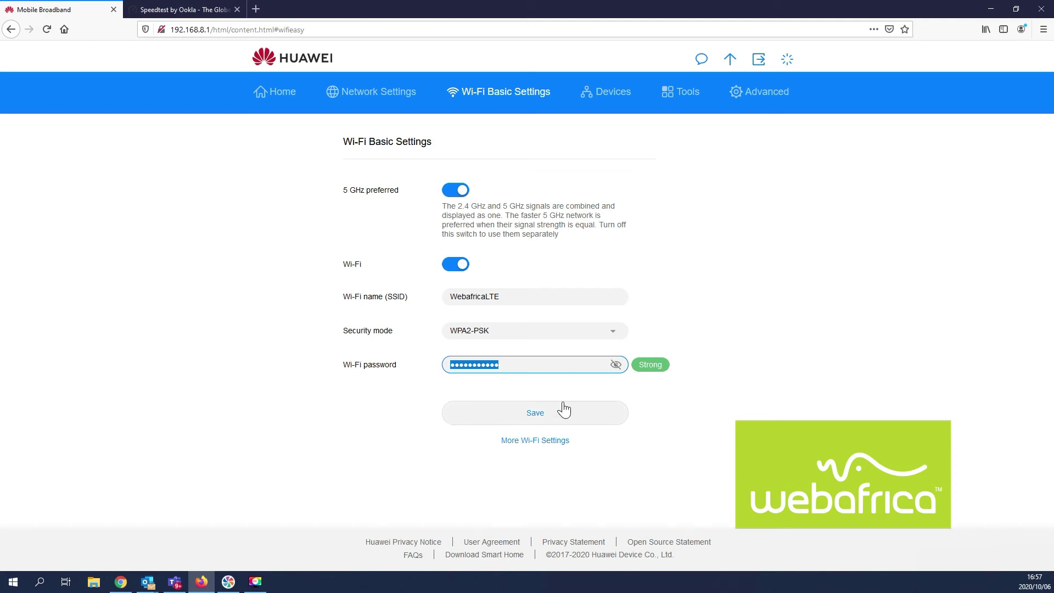
pyautogui.click(725, 347)
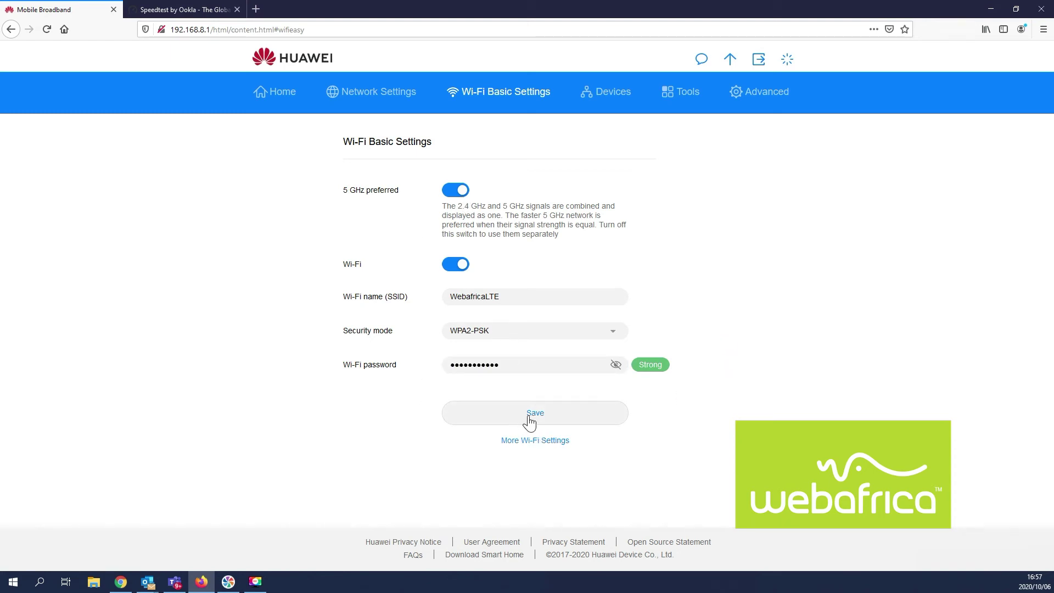
pyautogui.click(535, 442)
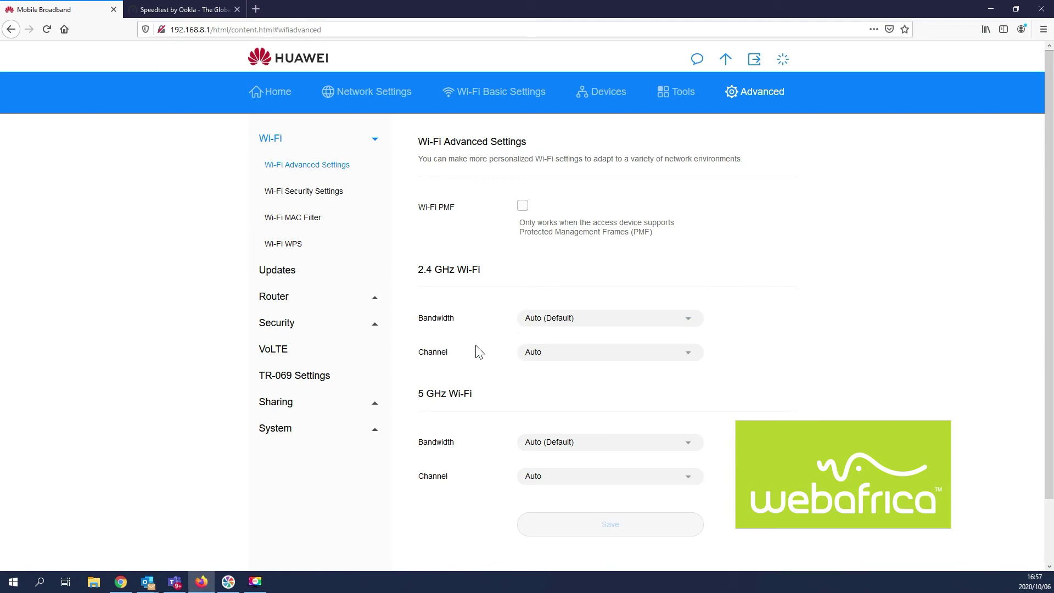
pyautogui.scroll(-2, 538, 346)
pyautogui.click(604, 299)
pyautogui.scroll(-5, 598, 381)
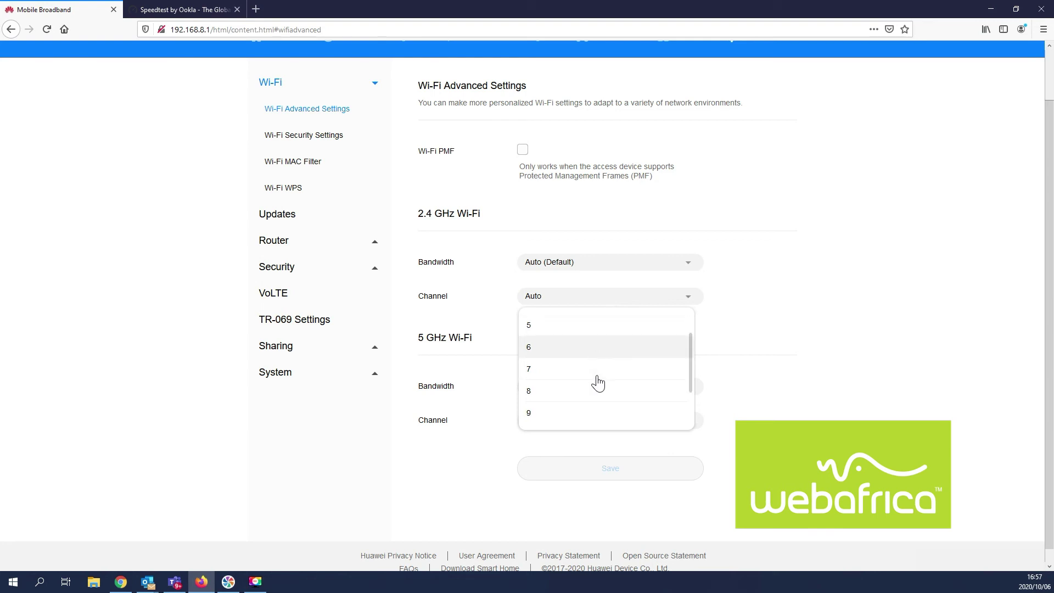
pyautogui.scroll(-1, 598, 383)
pyautogui.click(757, 332)
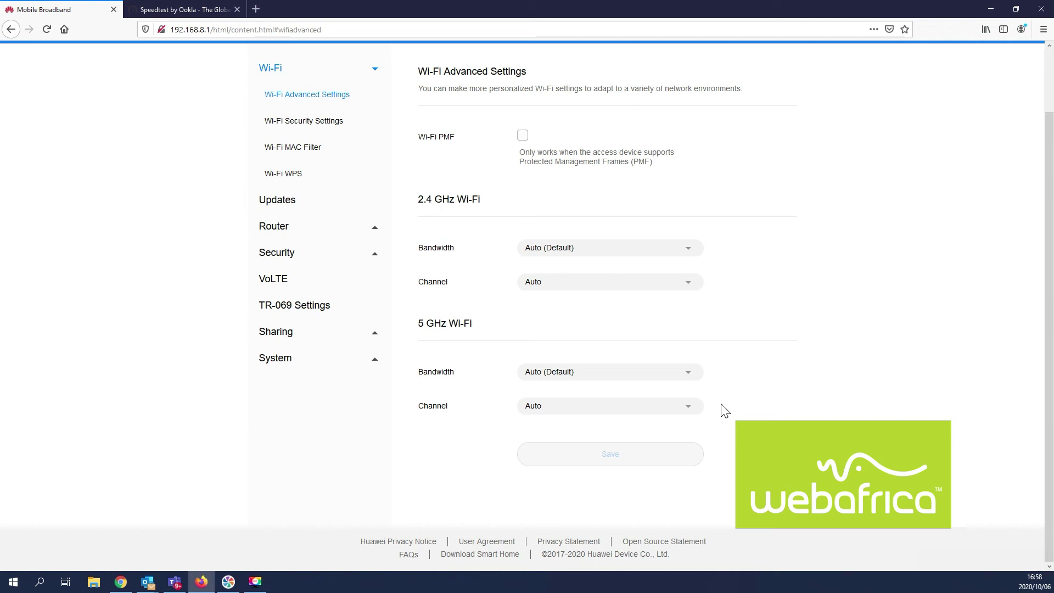
pyautogui.click(676, 285)
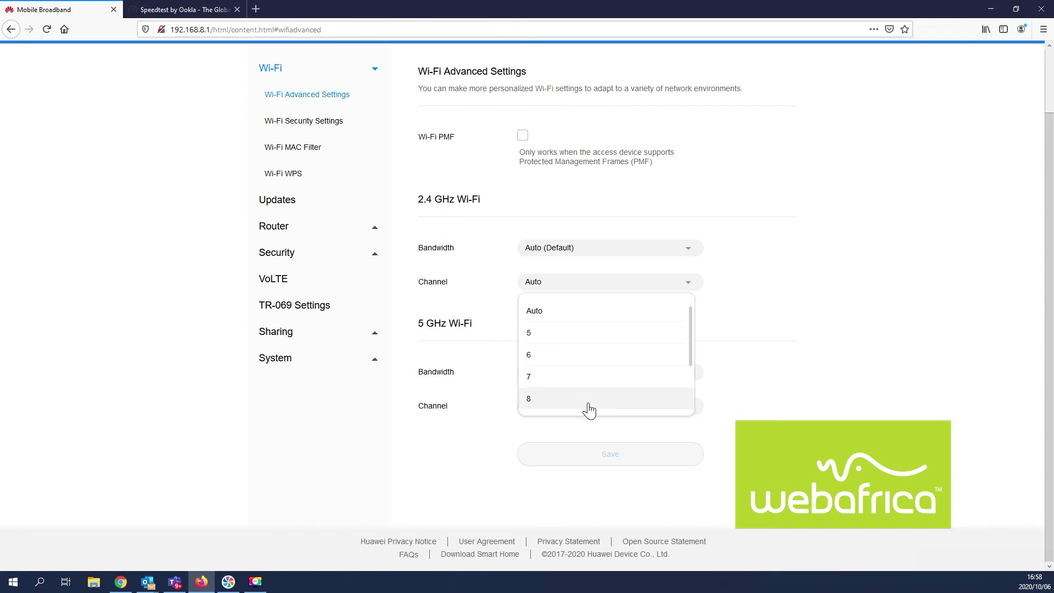
pyautogui.scroll(-1, 596, 385)
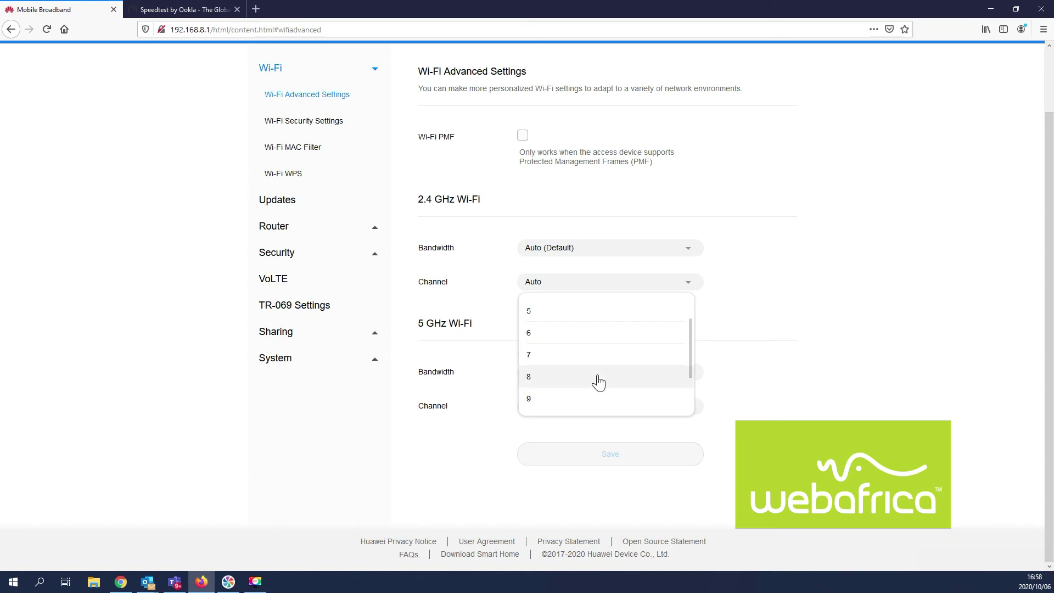
pyautogui.scroll(-1, 599, 383)
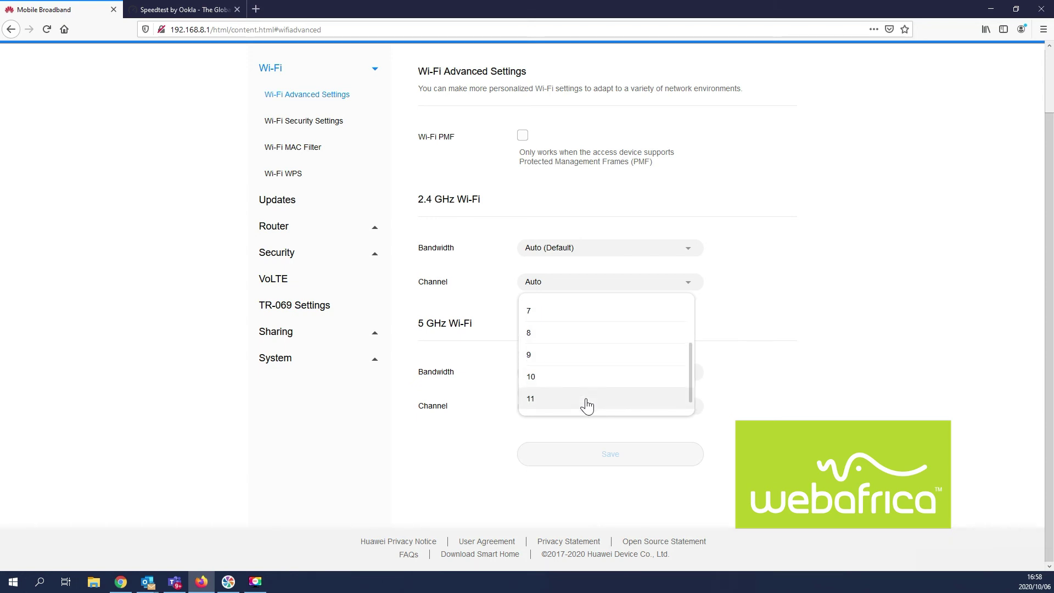
pyautogui.scroll(4, 582, 346)
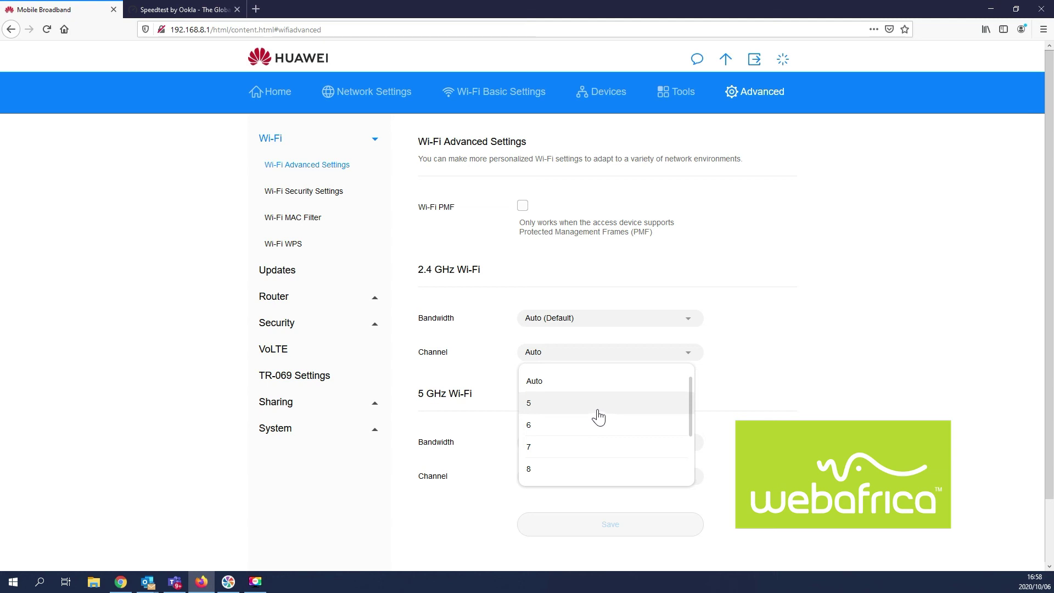
pyautogui.click(805, 362)
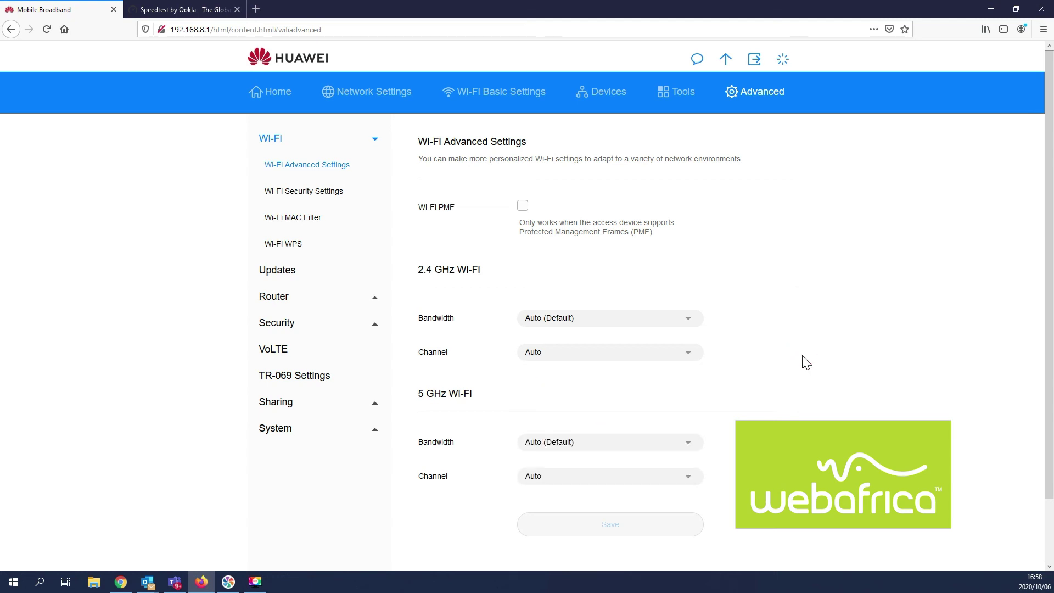
pyautogui.scroll(-2, 725, 346)
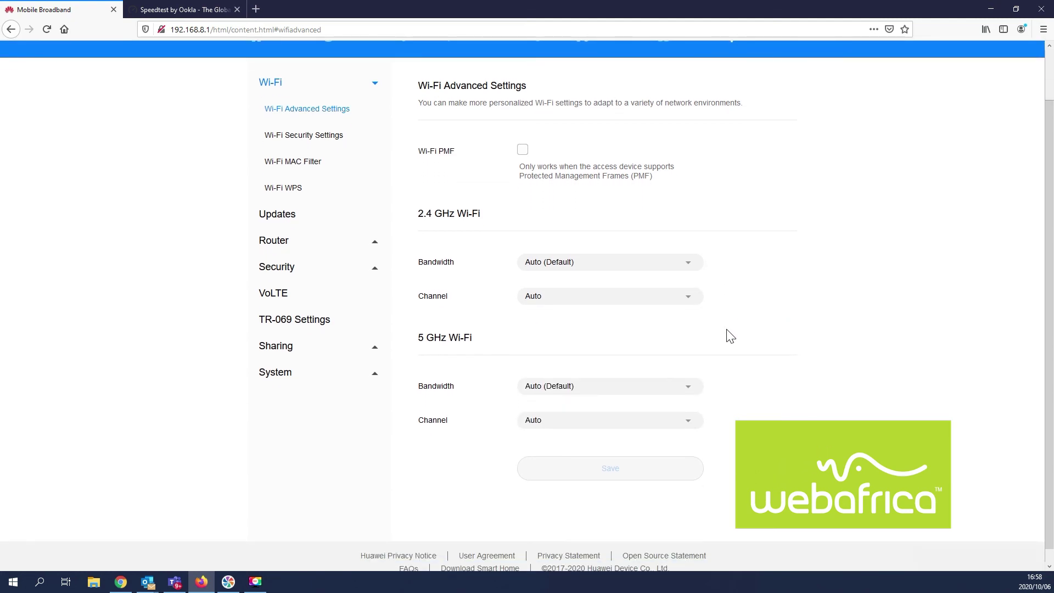
pyautogui.click(470, 296)
pyautogui.click(356, 378)
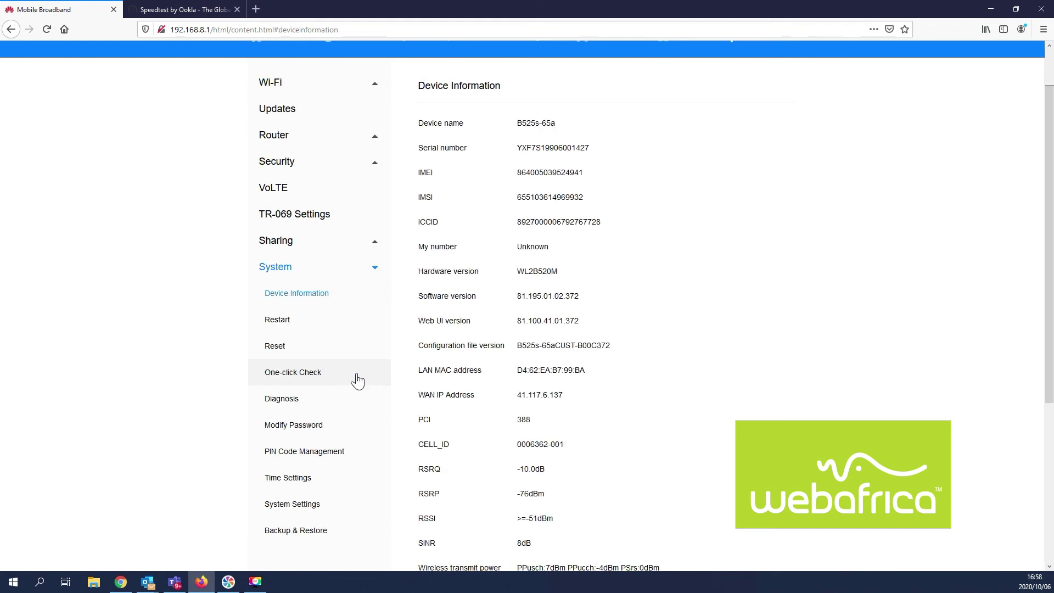
# Step: Show Device Information and its signal readings: RSRQ -9.0dB, RSRP -75dBm, SINR 5dB
pyautogui.click(364, 138)
pyautogui.click(350, 407)
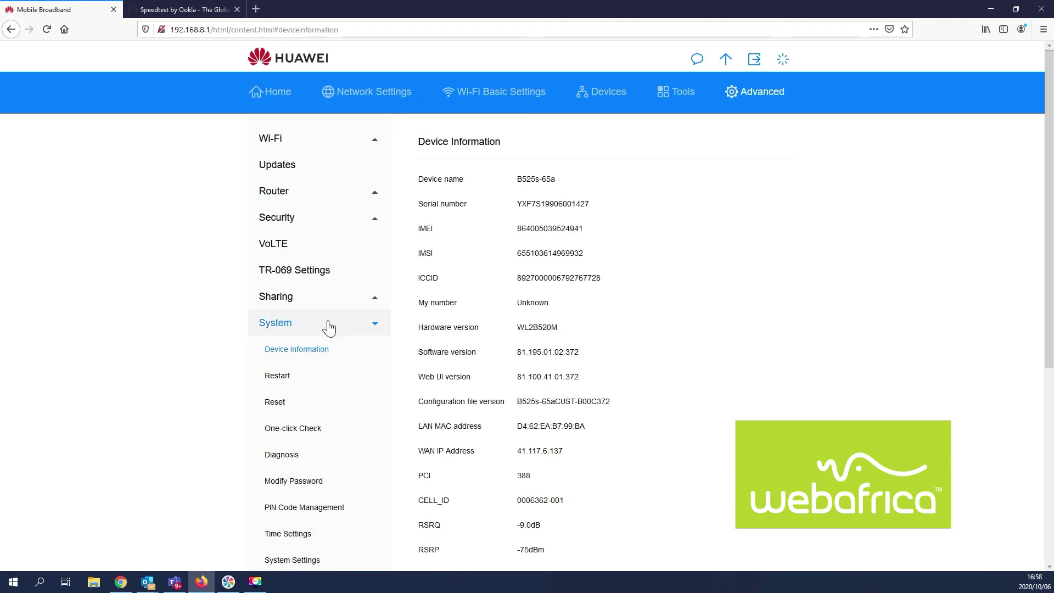
pyautogui.scroll(-2, 329, 328)
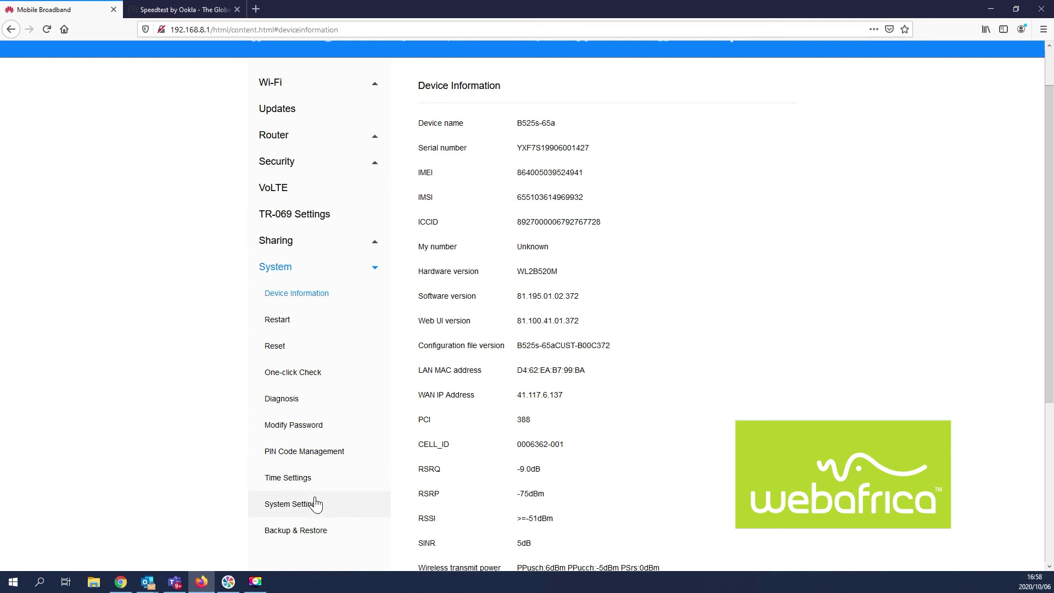
# Step: Open System Settings and expand the Antenna Settings section
pyautogui.click(314, 505)
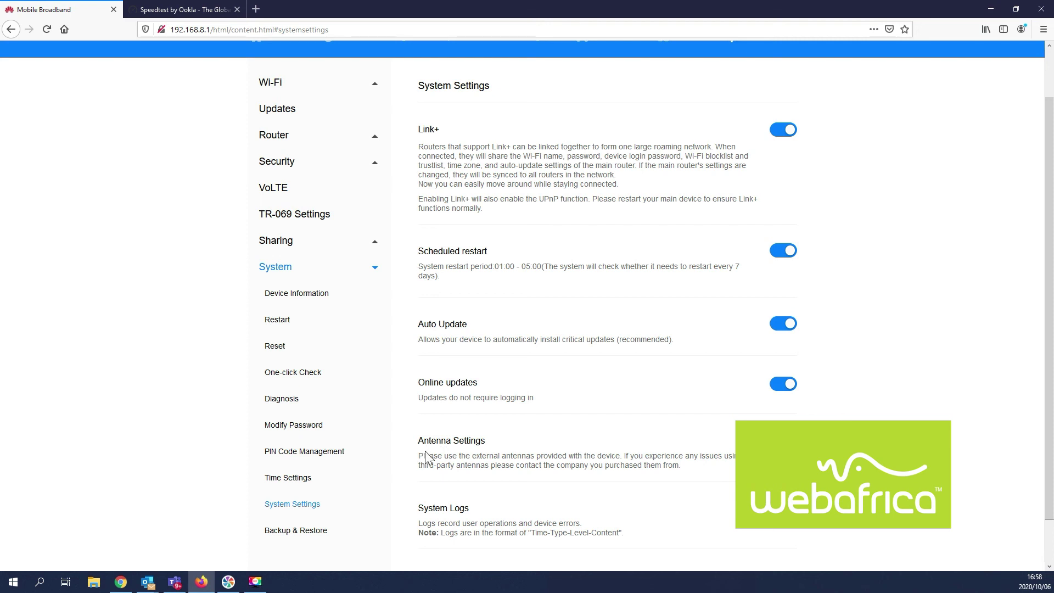
pyautogui.moveTo(413, 446); pyautogui.dragTo(511, 449)
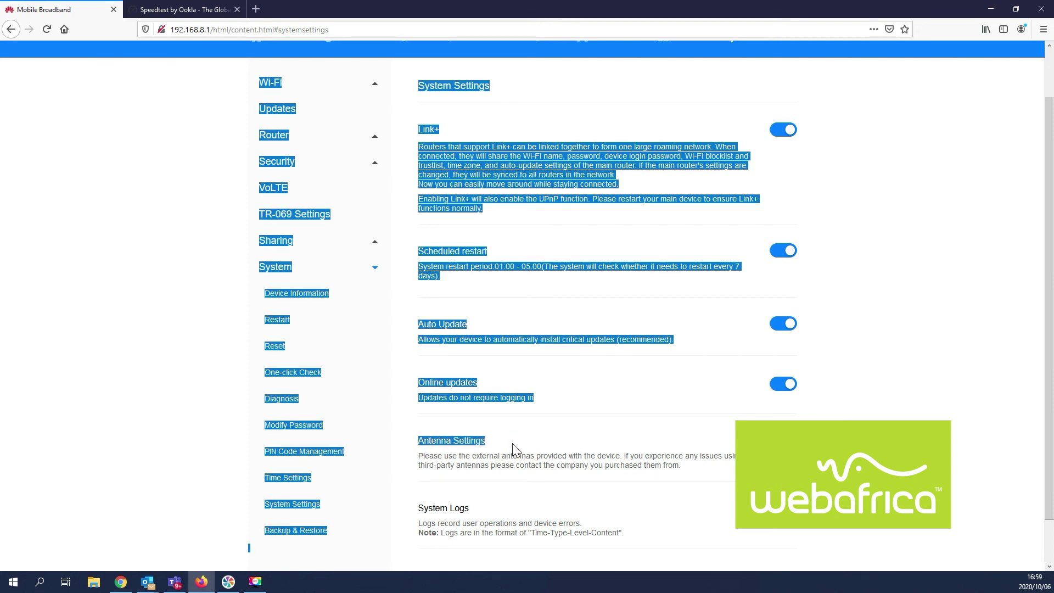
pyautogui.click(512, 445)
pyautogui.tripleClick(443, 441)
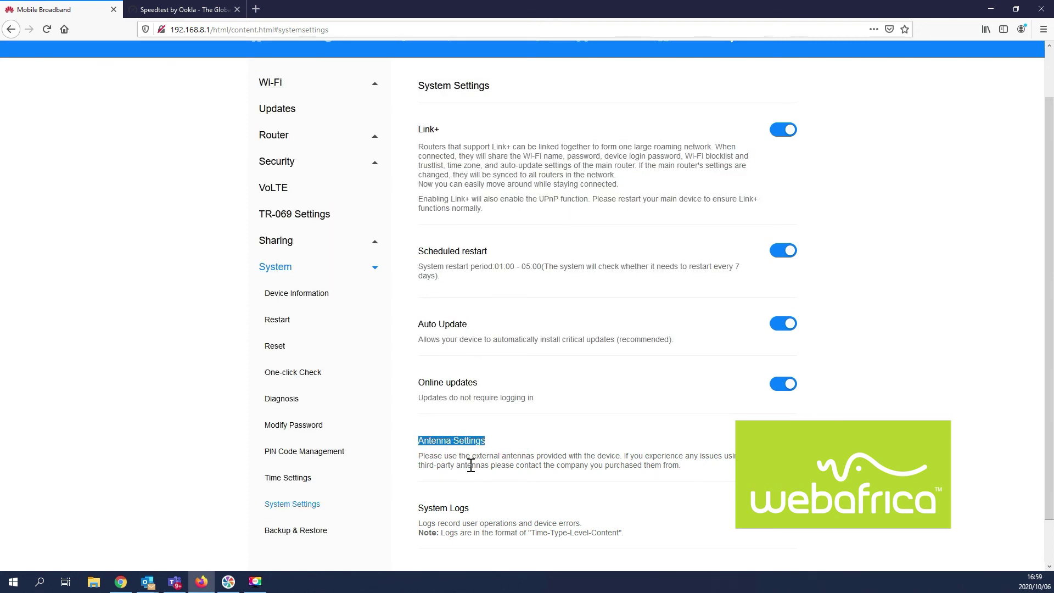
pyautogui.click(774, 440)
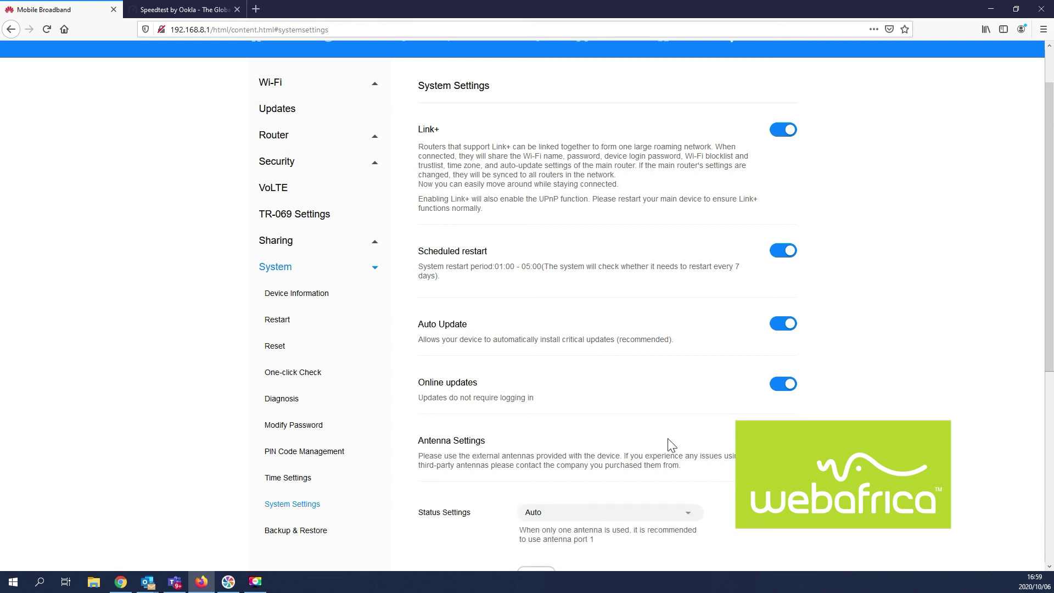
pyautogui.scroll(-2, 668, 443)
pyautogui.scroll(-4, 642, 447)
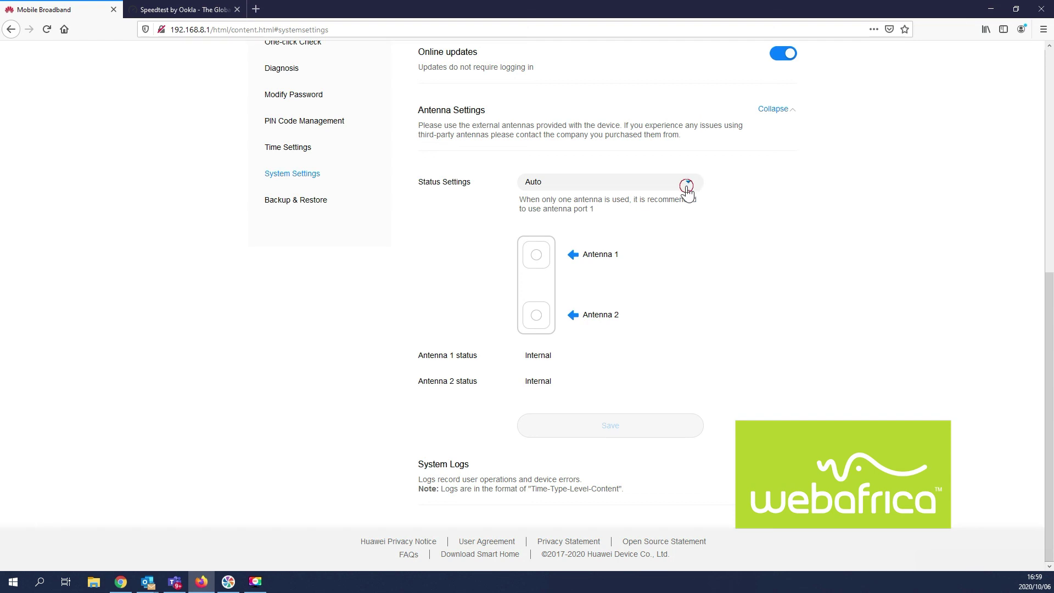
# Step: Check the antenna mode options and leave the mode on Auto with both antennas Internal
pyautogui.click(687, 187)
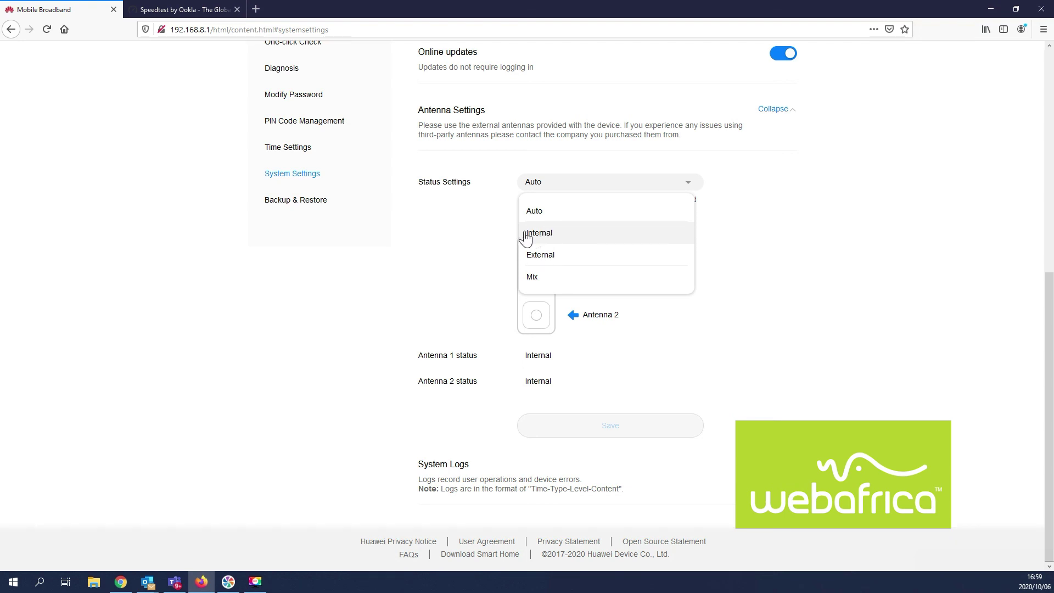
pyautogui.click(489, 232)
pyautogui.click(555, 183)
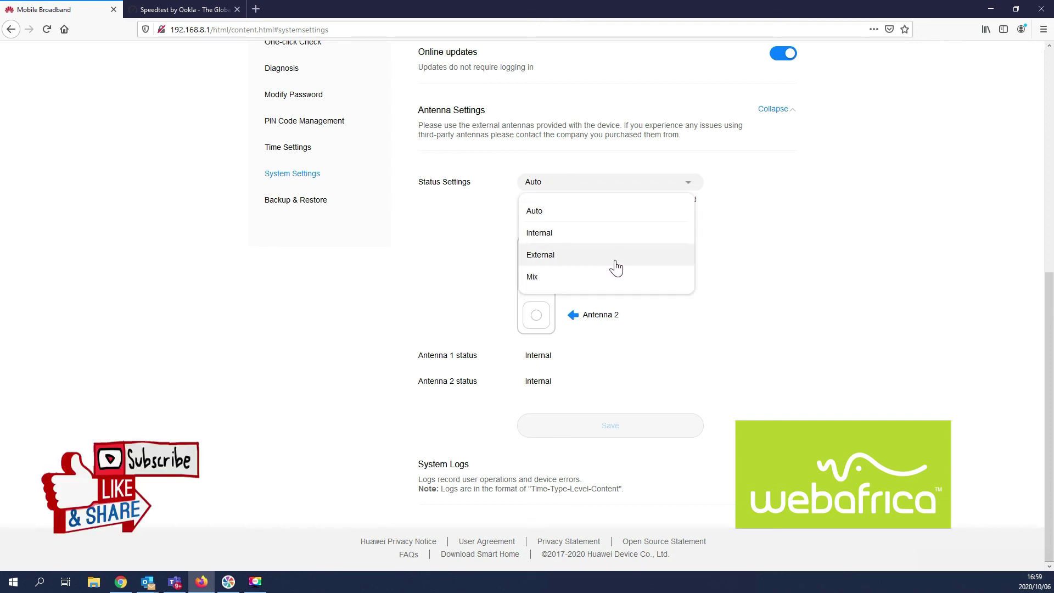
pyautogui.click(802, 258)
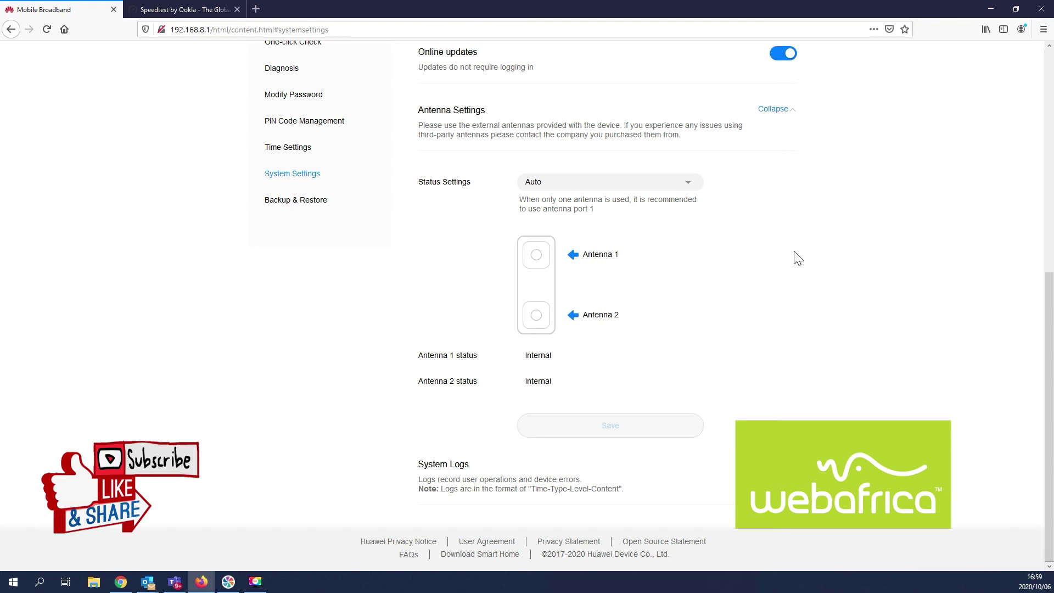
pyautogui.scroll(7, 766, 308)
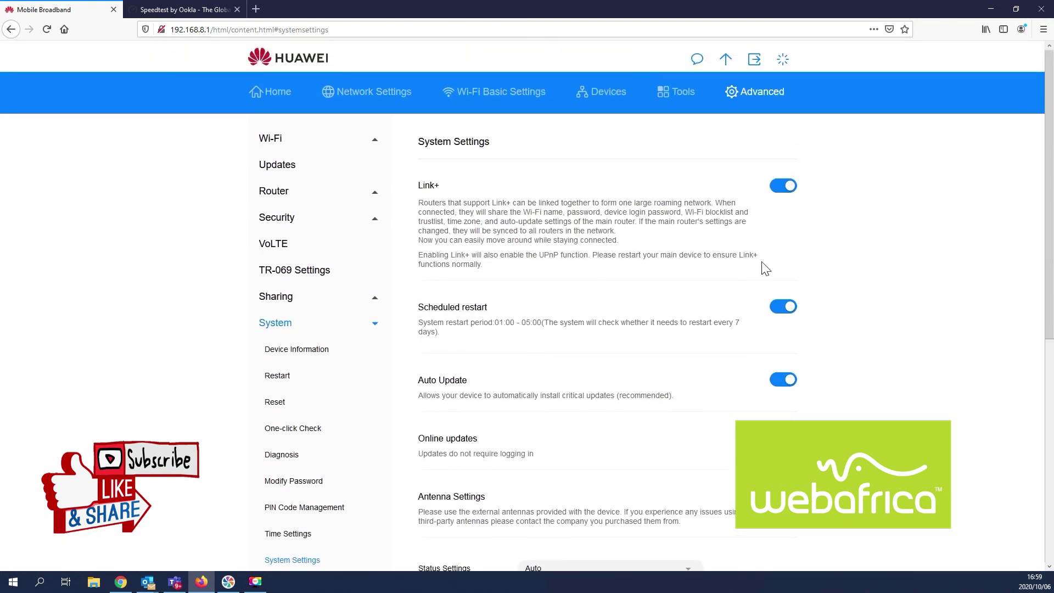
# Step: Go back to the Home overview showing the 4G+ MTN connection and one device
pyautogui.click(272, 92)
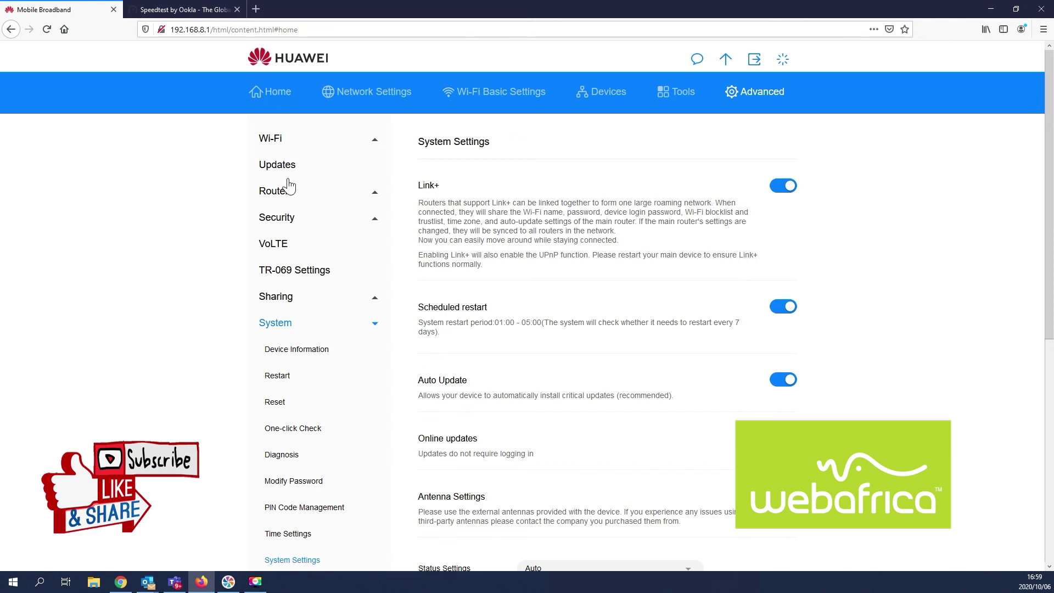